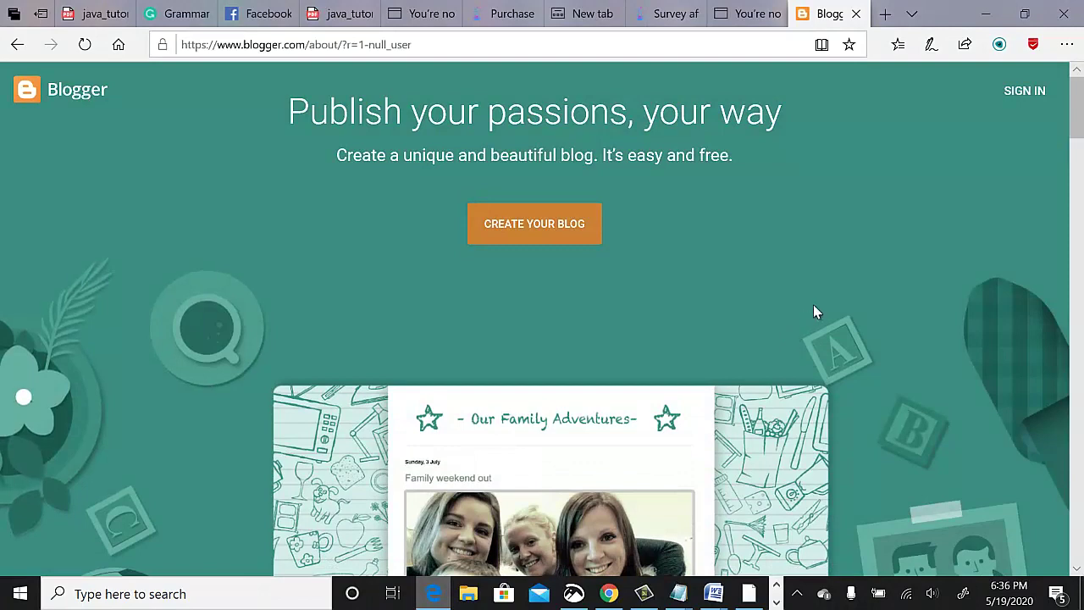
# Step: Switch to the Firefox window showing the Blogger posts list and open the form for creating a new blog
pyautogui.click(748, 593)
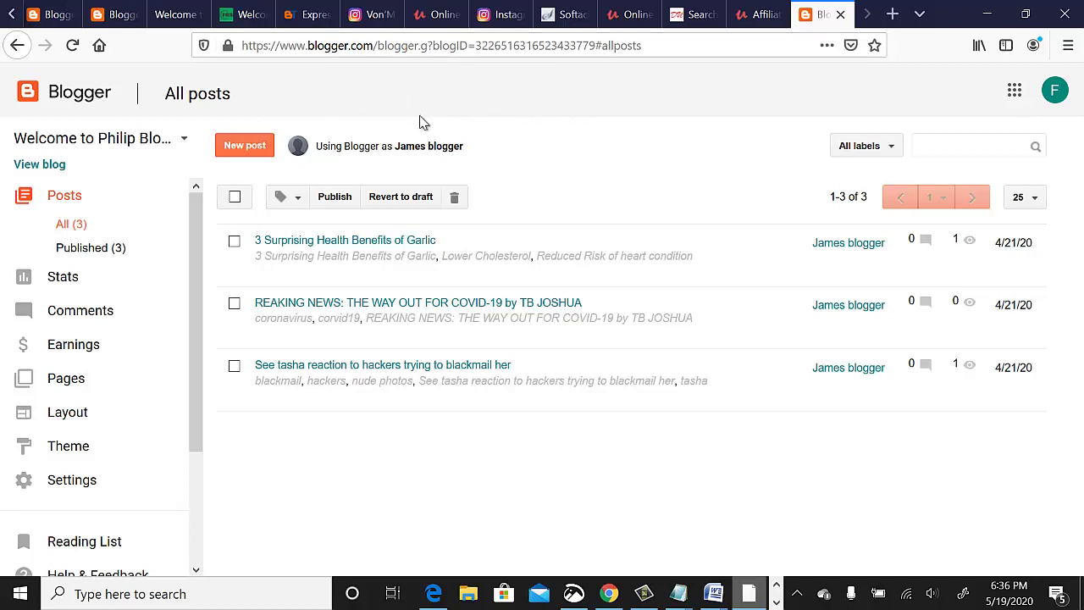
pyautogui.click(183, 140)
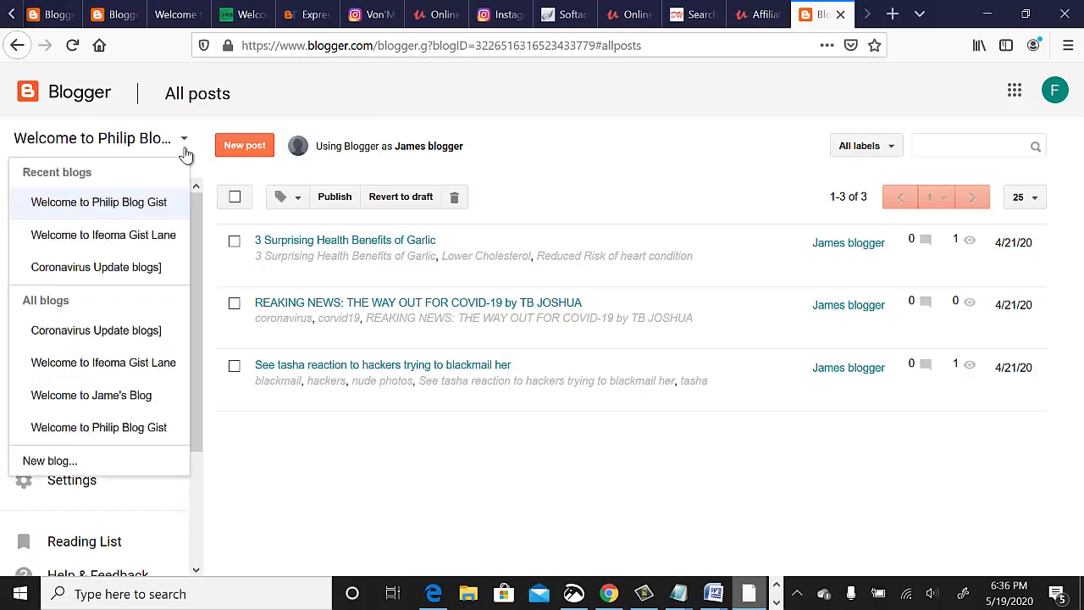
pyautogui.click(198, 215)
pyautogui.scroll(-1, 193, 289)
pyautogui.scroll(-1, 193, 289)
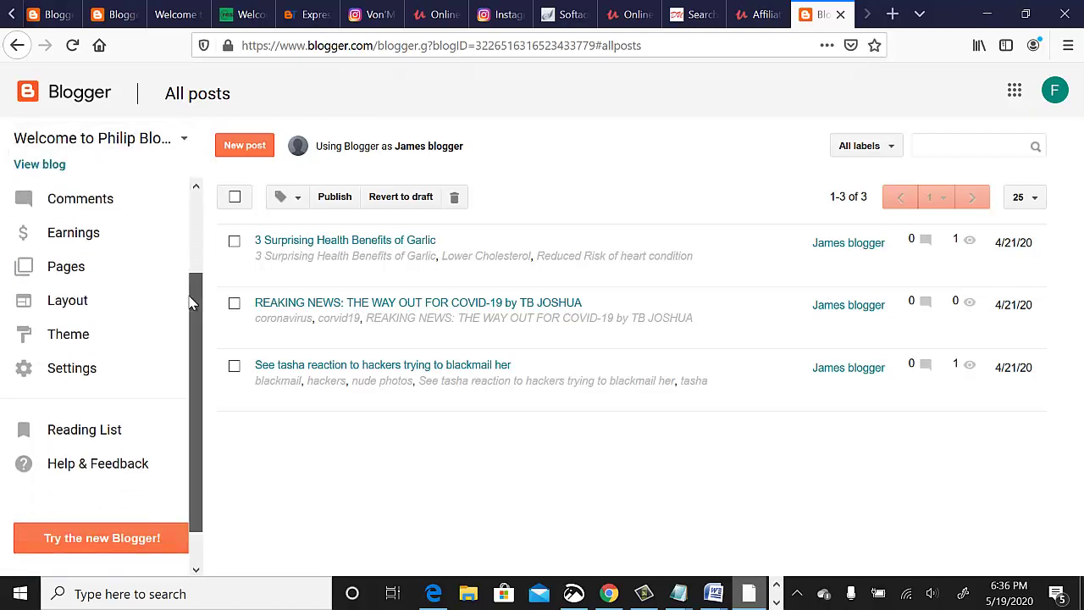
pyautogui.click(183, 140)
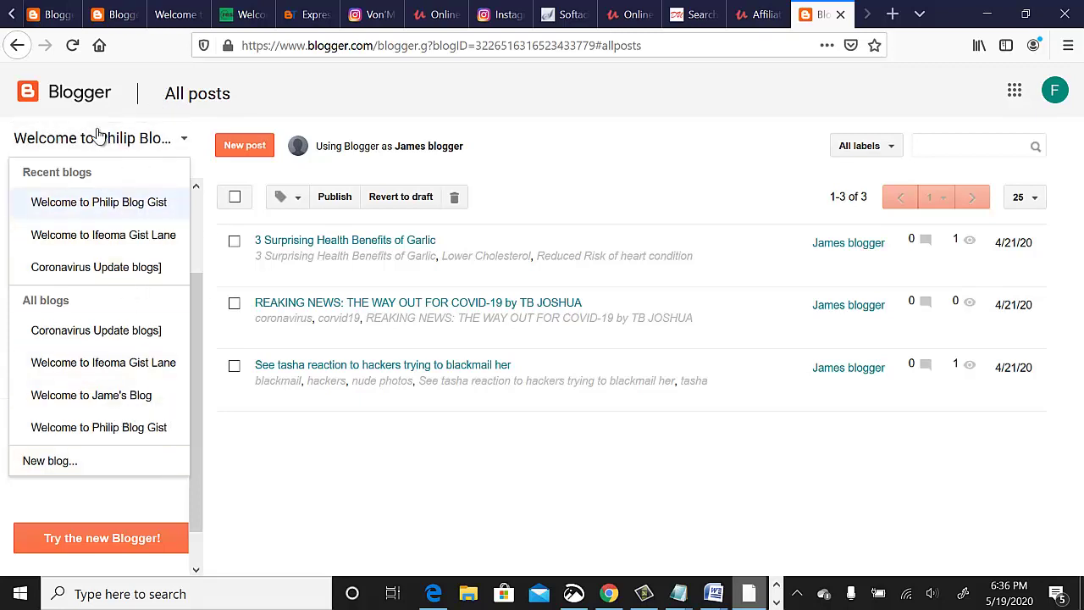
pyautogui.click(51, 464)
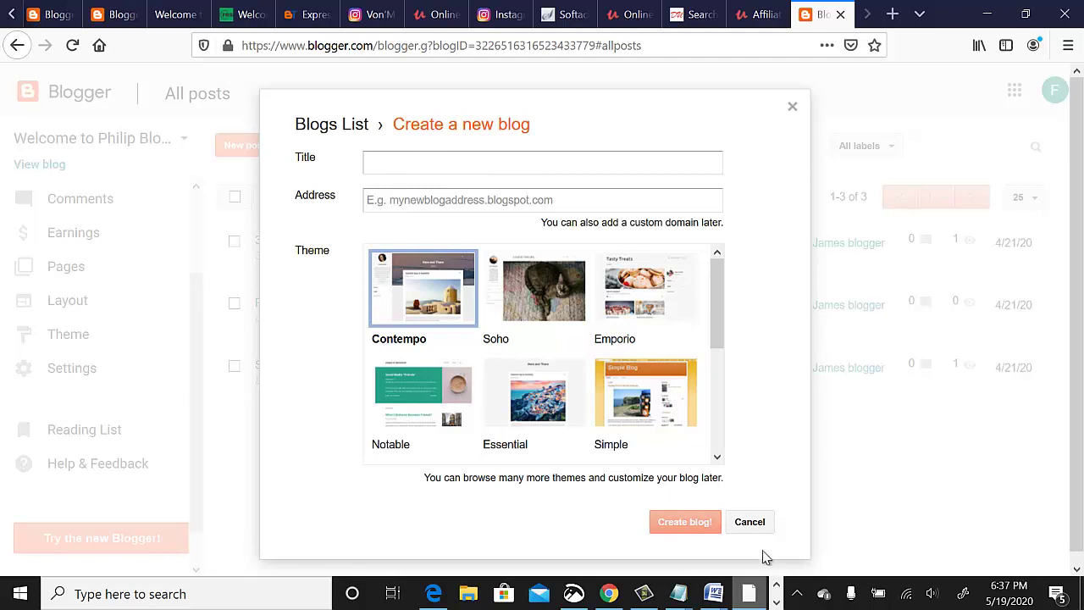
# Step: Switch to the PowerPoint file "Blogging for money part 1" to read the blog-starting steps, and return to the new blog form in Firefox
pyautogui.click(775, 602)
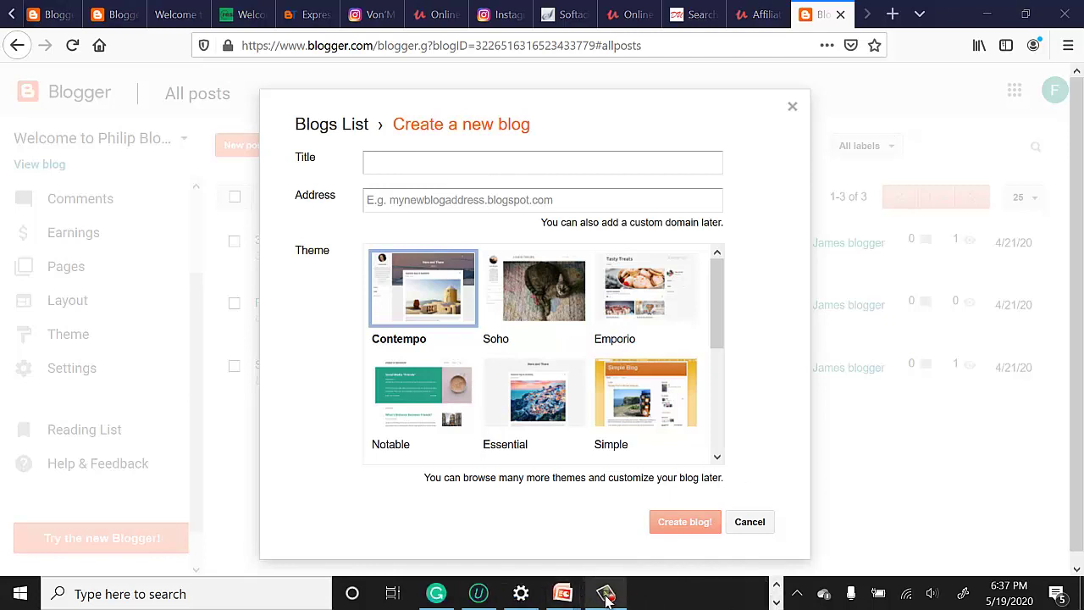
pyautogui.moveTo(561, 590)
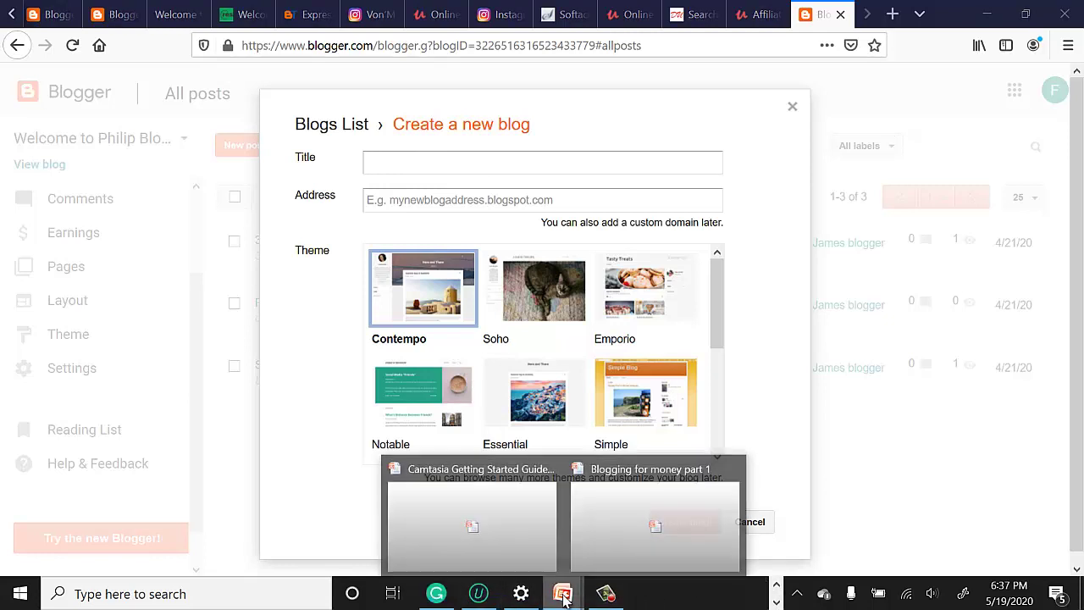
pyautogui.click(650, 526)
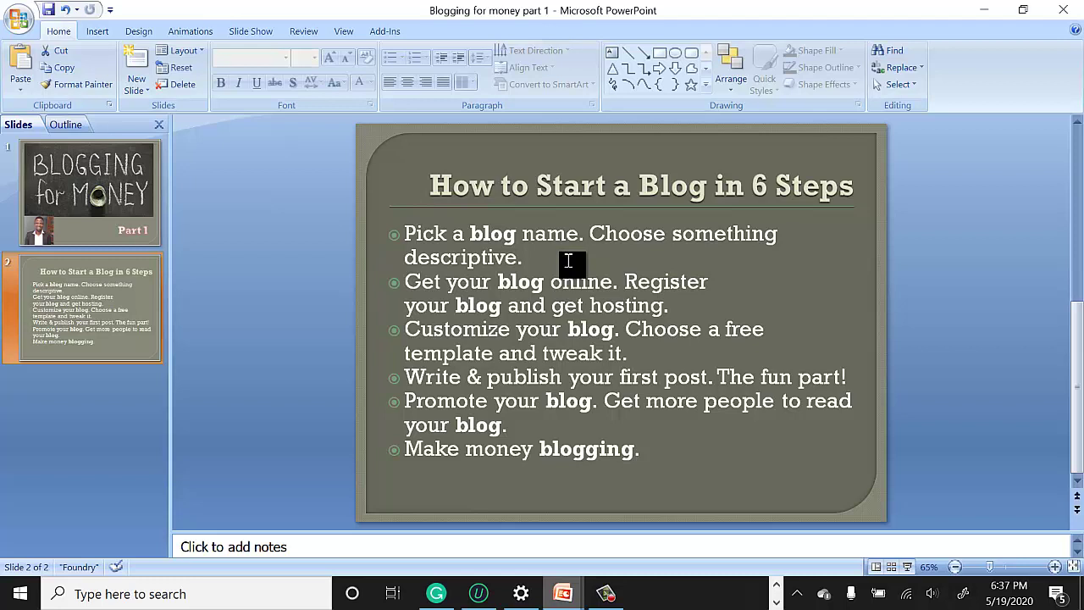
pyautogui.click(776, 584)
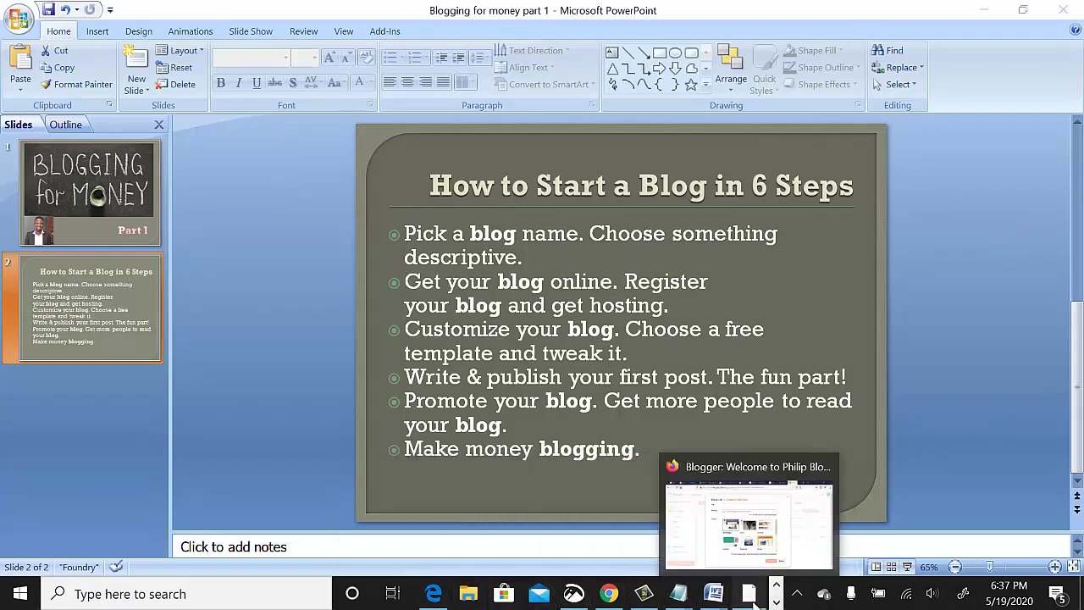
pyautogui.click(752, 597)
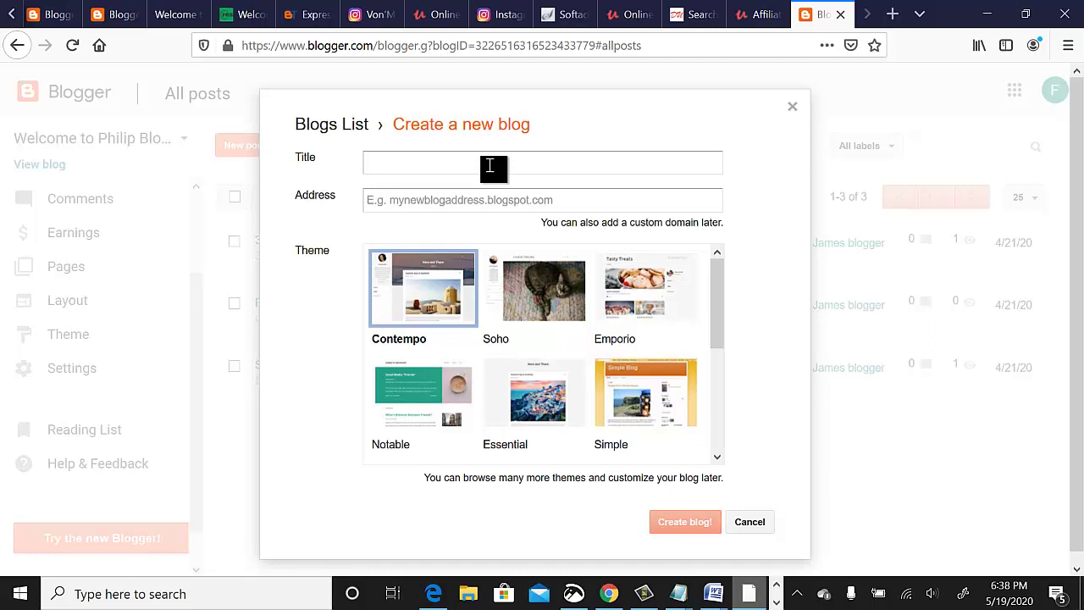
# Step: Title the new blog "Welcome to my Coolant Blog" and enter the address coolnatblog.blogspot.com
pyautogui.write('Welcome to my Coolan')
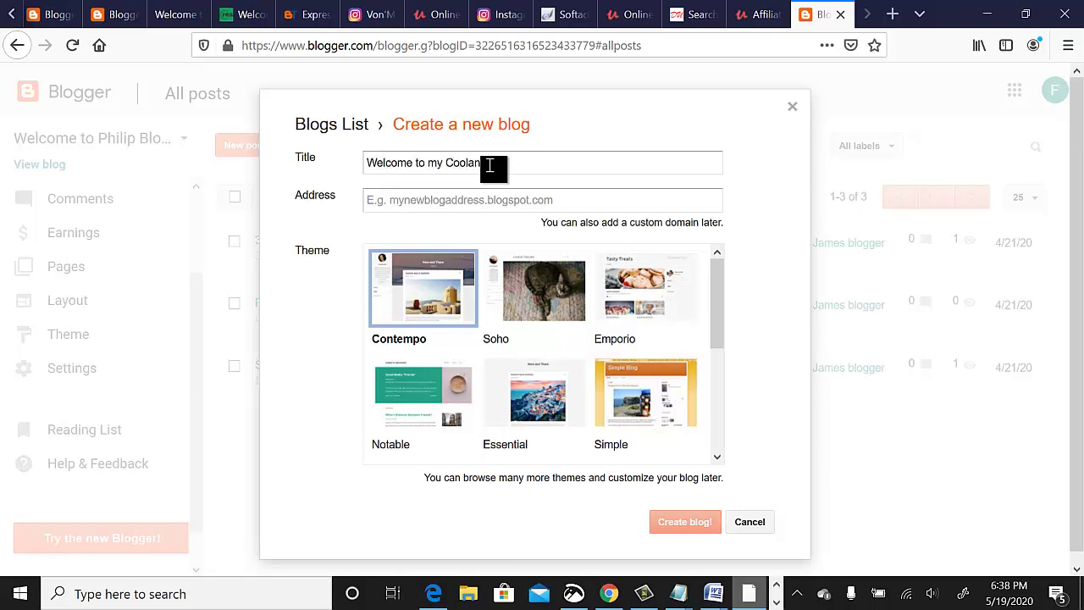
pyautogui.write('t Blog')
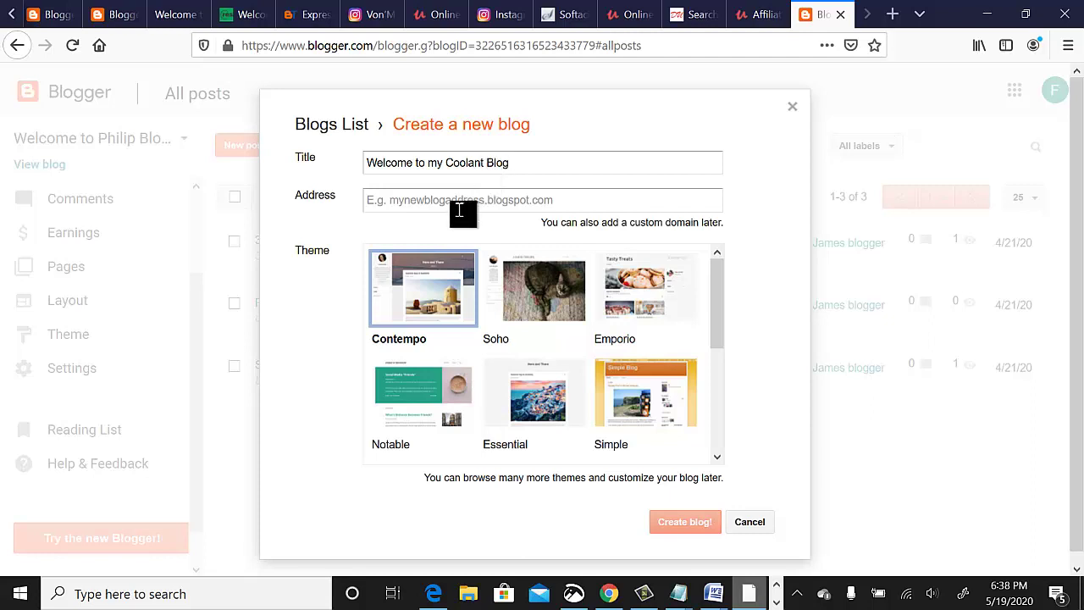
pyautogui.click(459, 210)
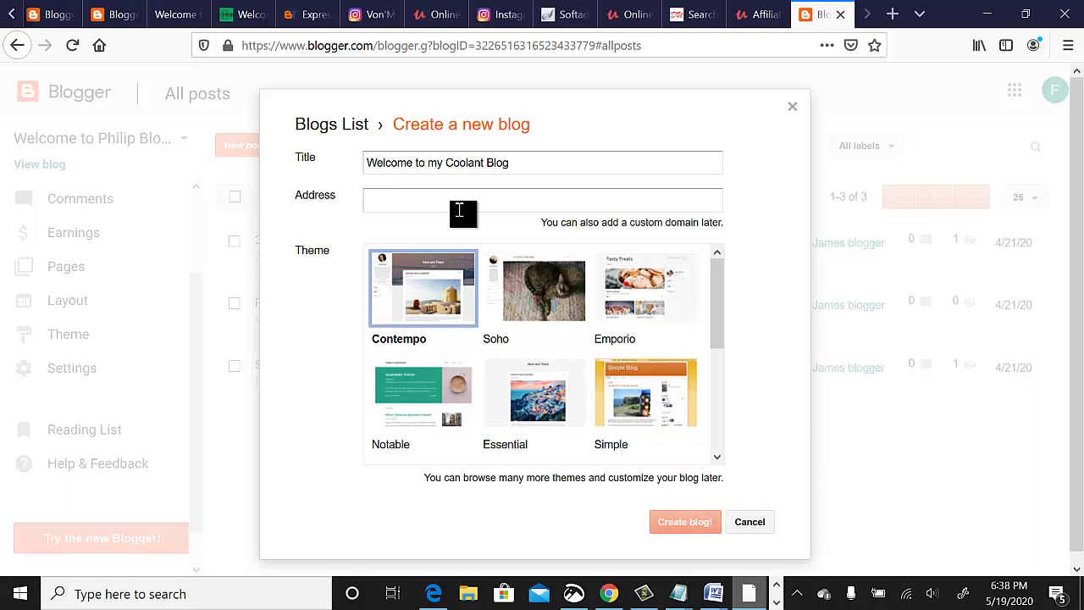
pyautogui.write('coolnat')
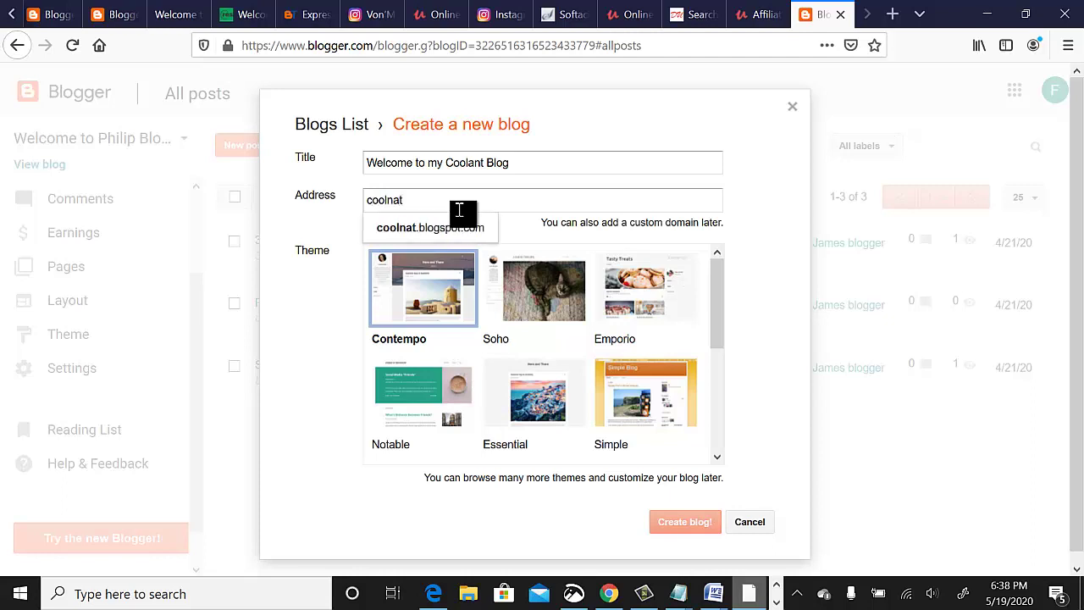
pyautogui.write('blog')
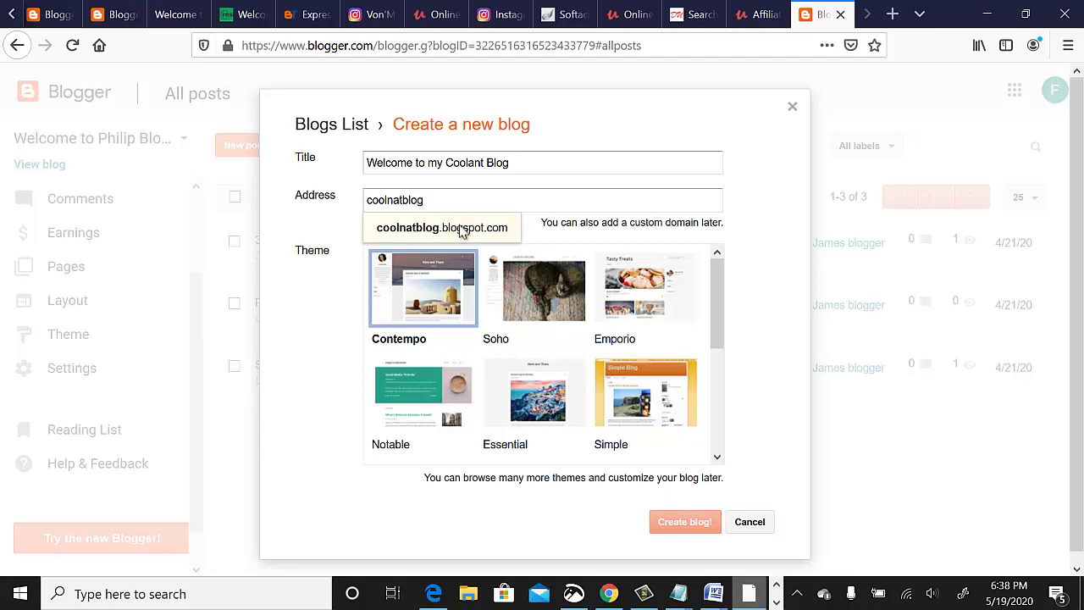
pyautogui.click(461, 229)
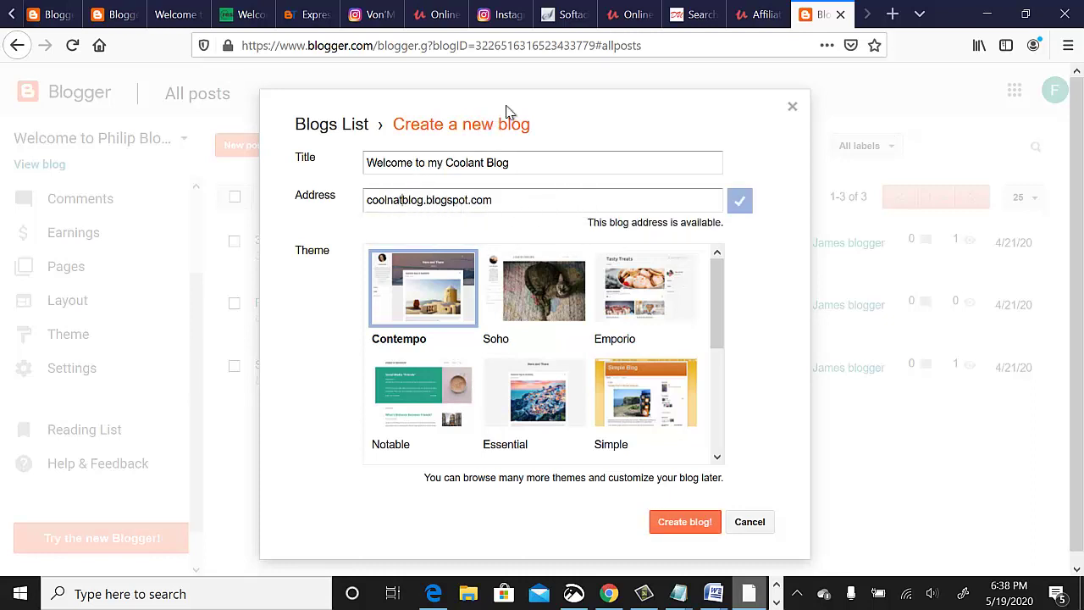
# Step: Correct the spelling of the blog address to coolantblog.blogspot.com
pyautogui.press('BackSpace')
pyautogui.press('BackSpace')
pyautogui.press('BackSpace')
pyautogui.press('BackSpace')
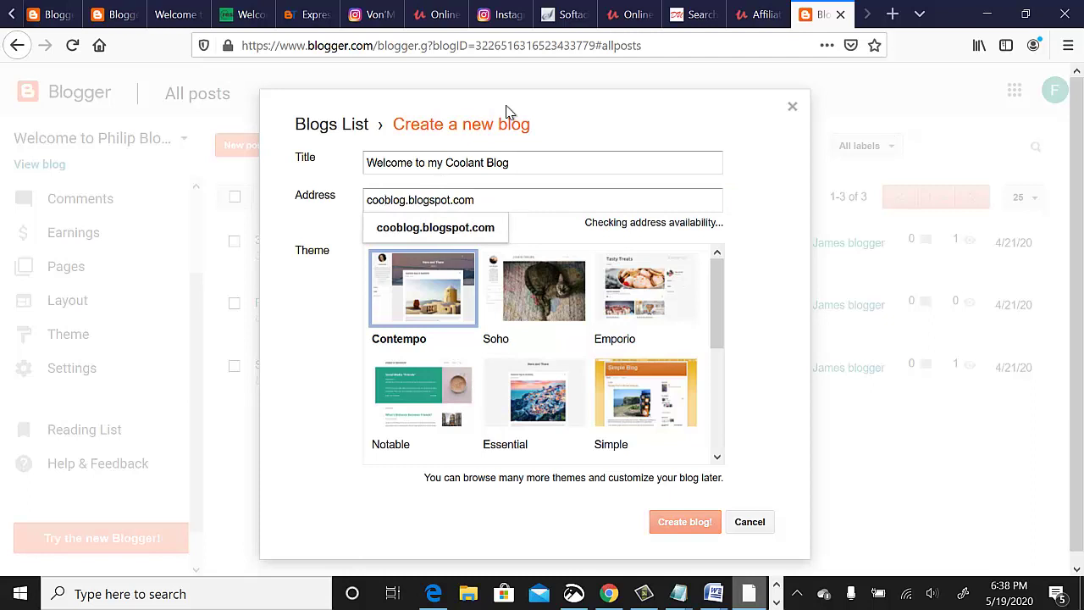
pyautogui.write('lant')
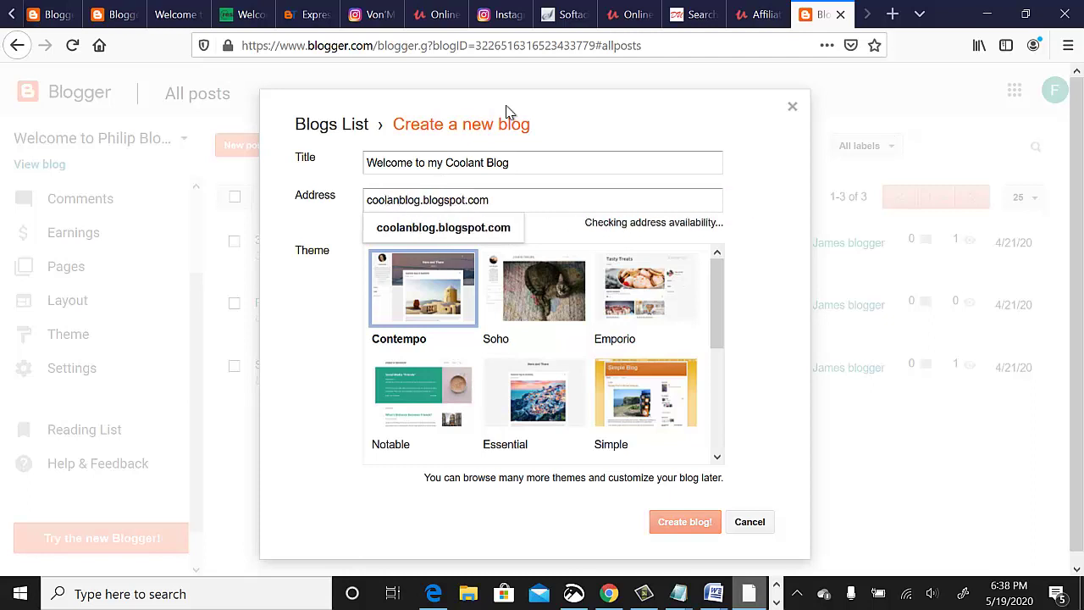
pyautogui.click(482, 229)
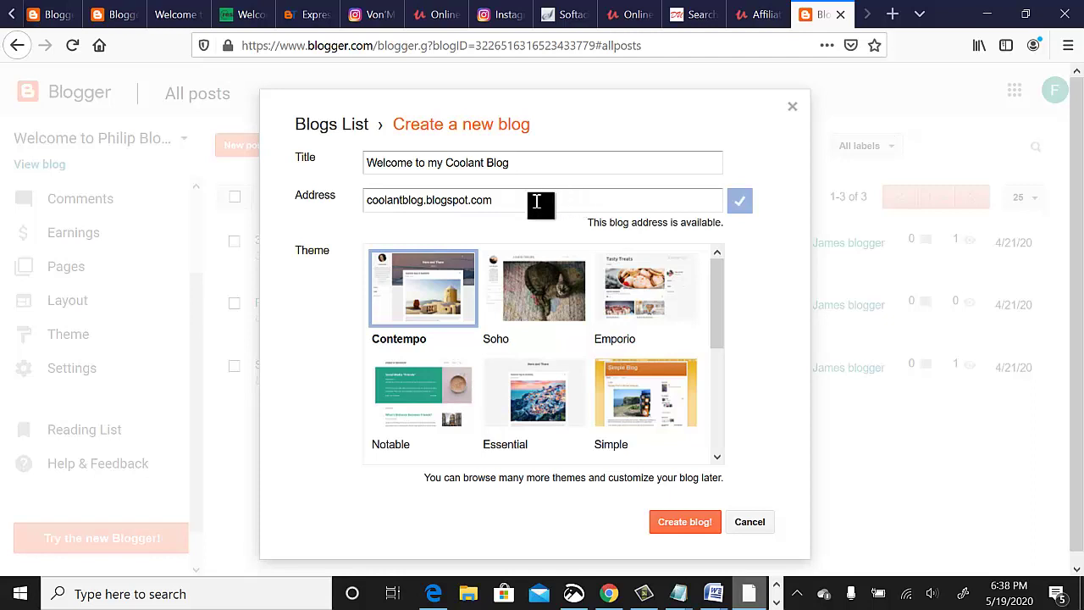
# Step: Try the shorter blog addresses cool.blogspot.com and coolant.blogspot.com, and set the address back to coolantblog.blogspot.com
pyautogui.click(424, 200)
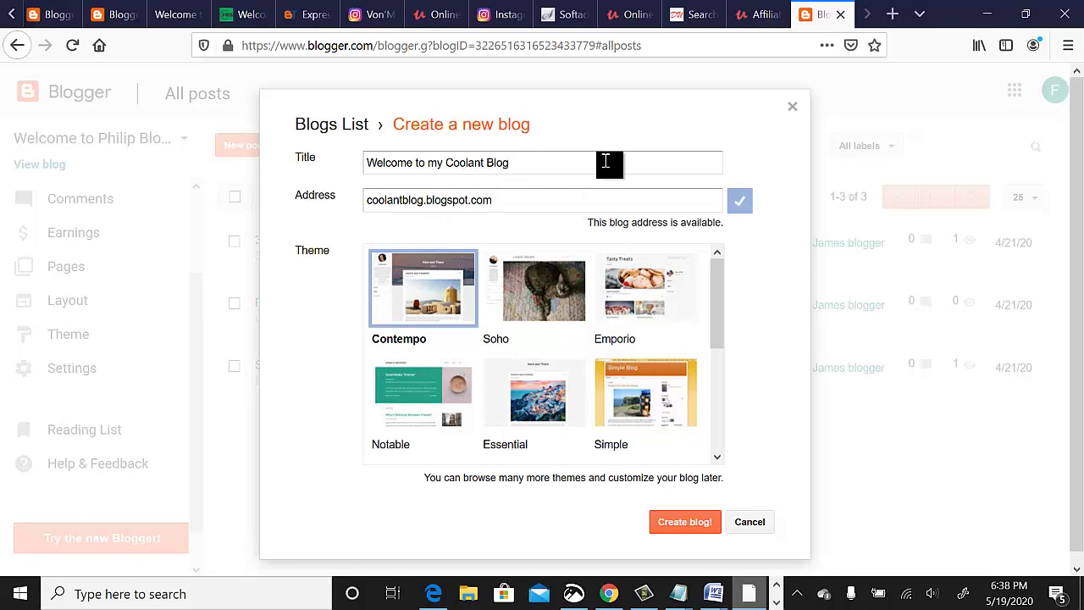
pyautogui.press('BackSpace')
pyautogui.press('BackSpace')
pyautogui.press('BackSpace')
pyautogui.press('BackSpace')
pyautogui.press('BackSpace')
pyautogui.press('BackSpace')
pyautogui.press('BackSpace')
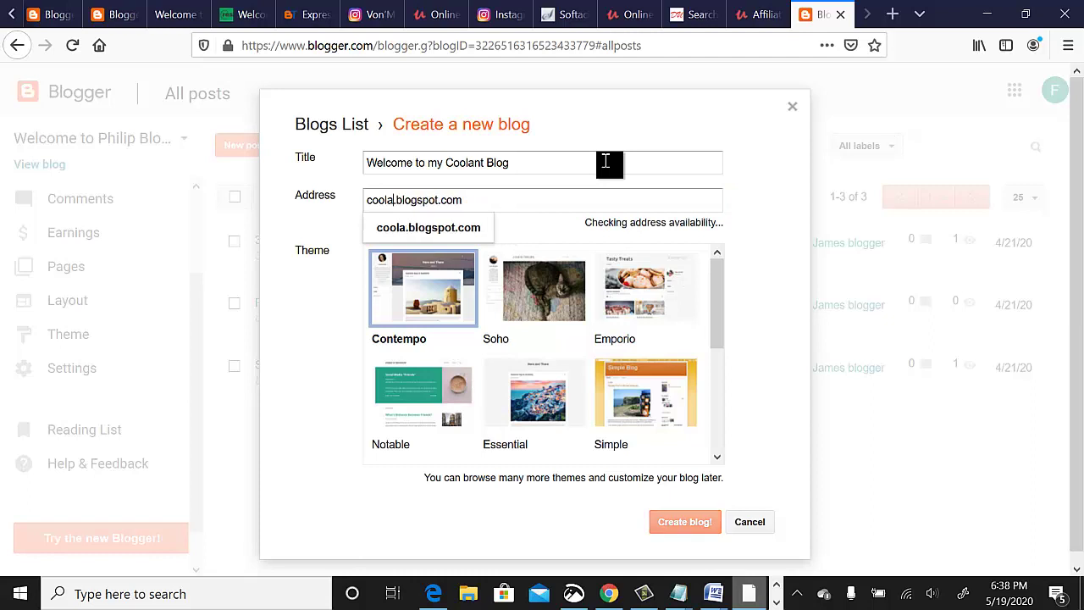
pyautogui.click(436, 236)
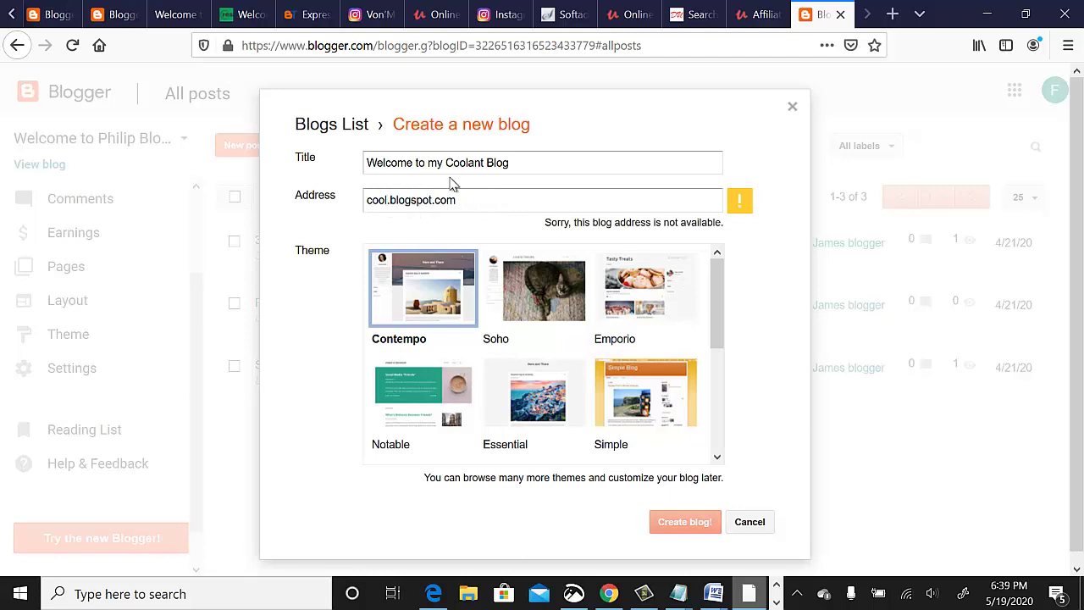
pyautogui.write('ant')
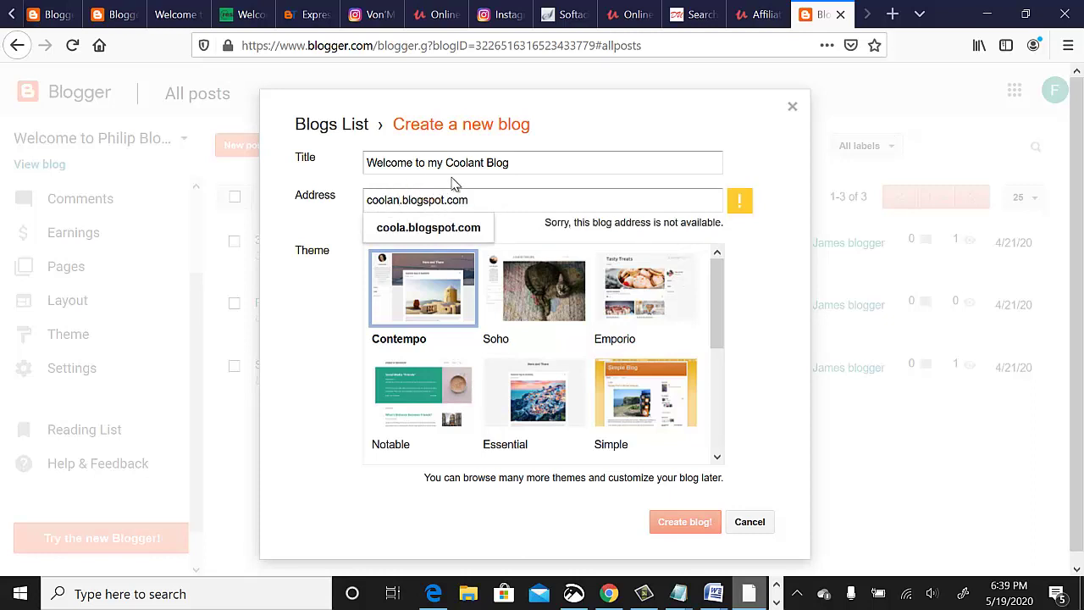
pyautogui.click(453, 229)
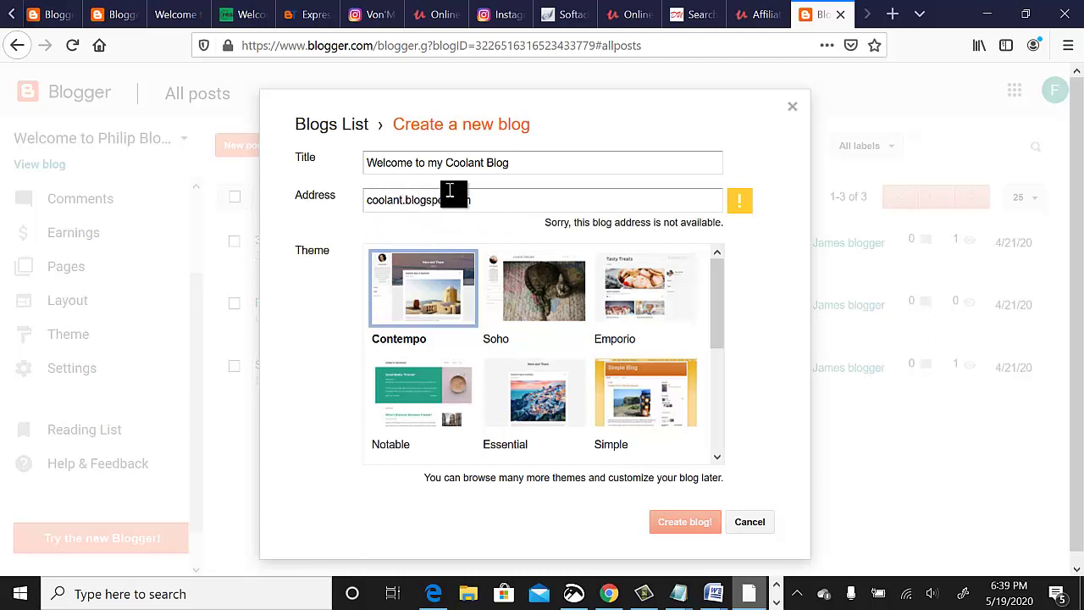
pyautogui.write('blog')
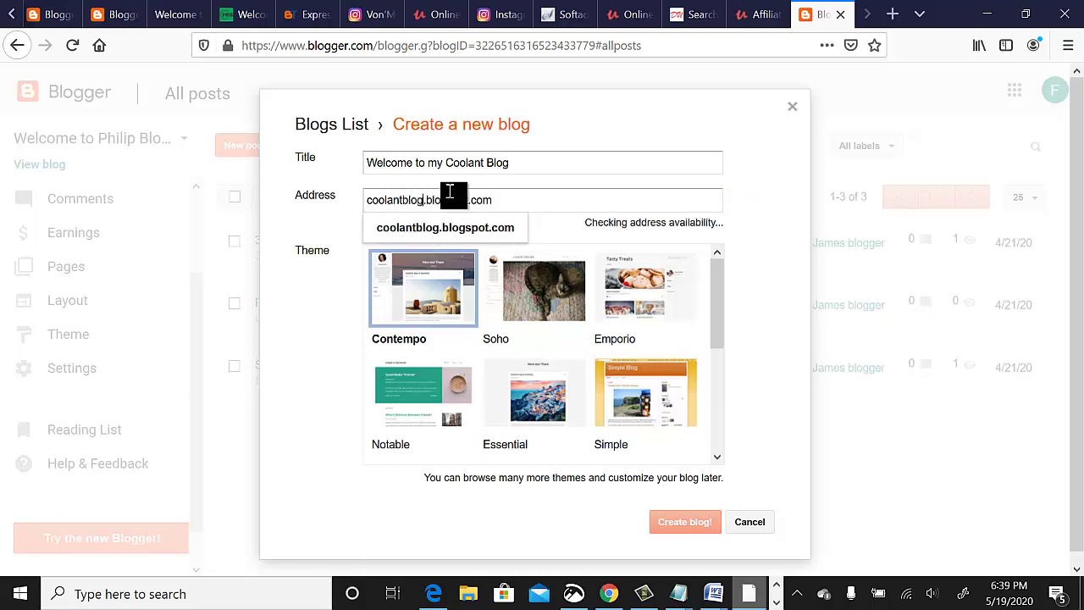
pyautogui.click(452, 233)
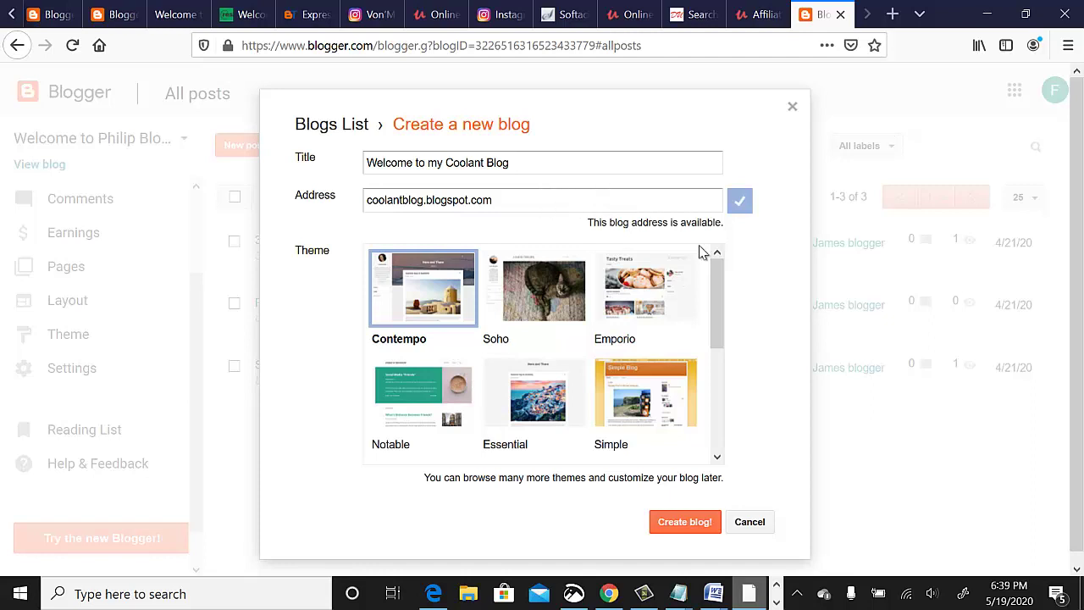
# Step: Browse the available themes and try the Simple theme for the new blog
pyautogui.moveTo(722, 320); pyautogui.dragTo(714, 460)
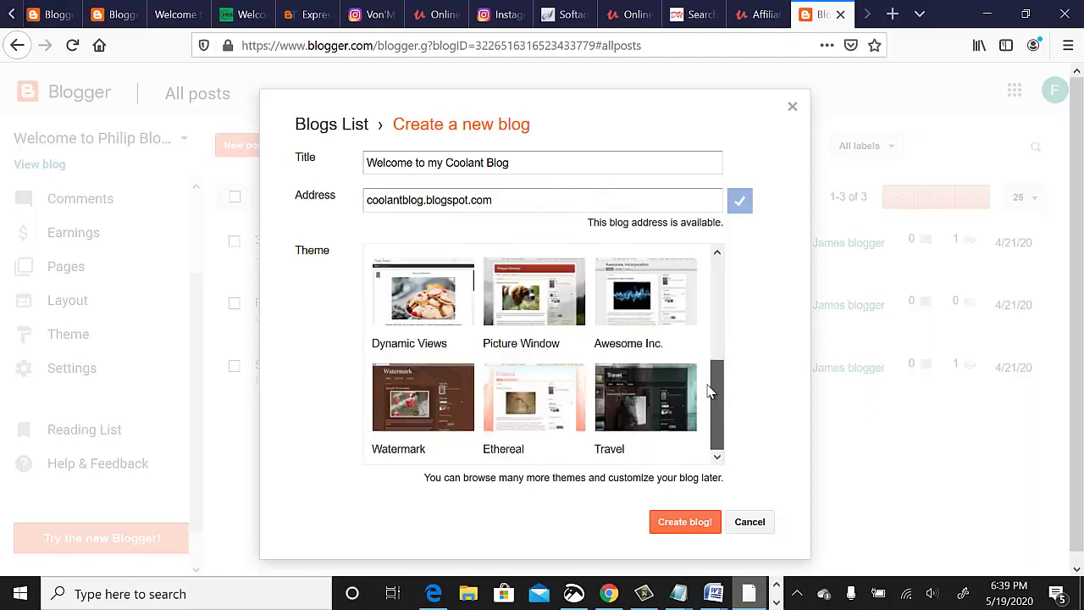
pyautogui.scroll(5, 678, 287)
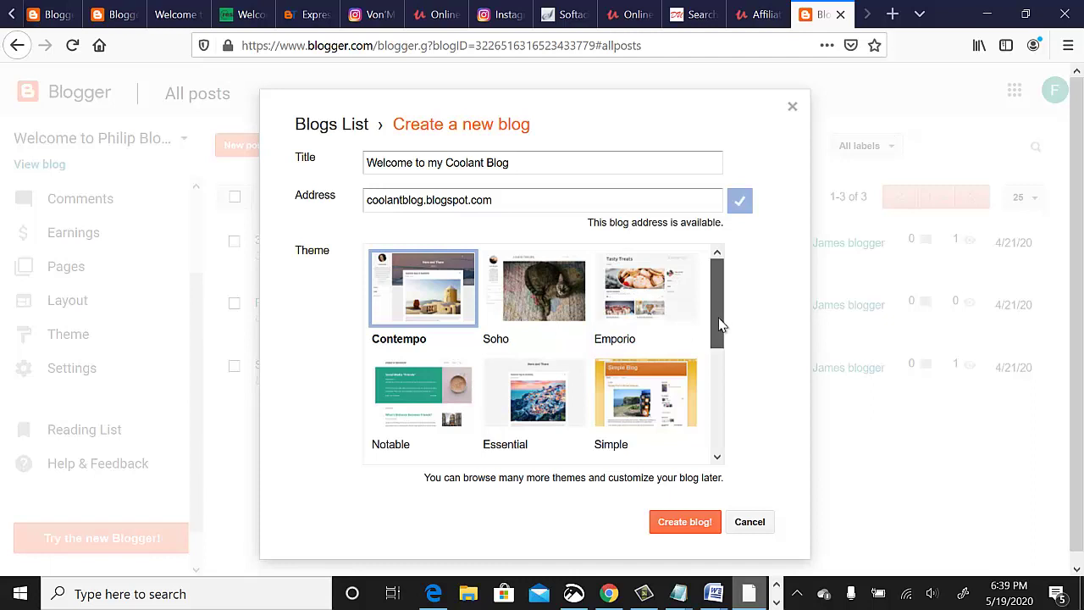
pyautogui.moveTo(719, 322); pyautogui.dragTo(716, 357)
pyautogui.click(625, 318)
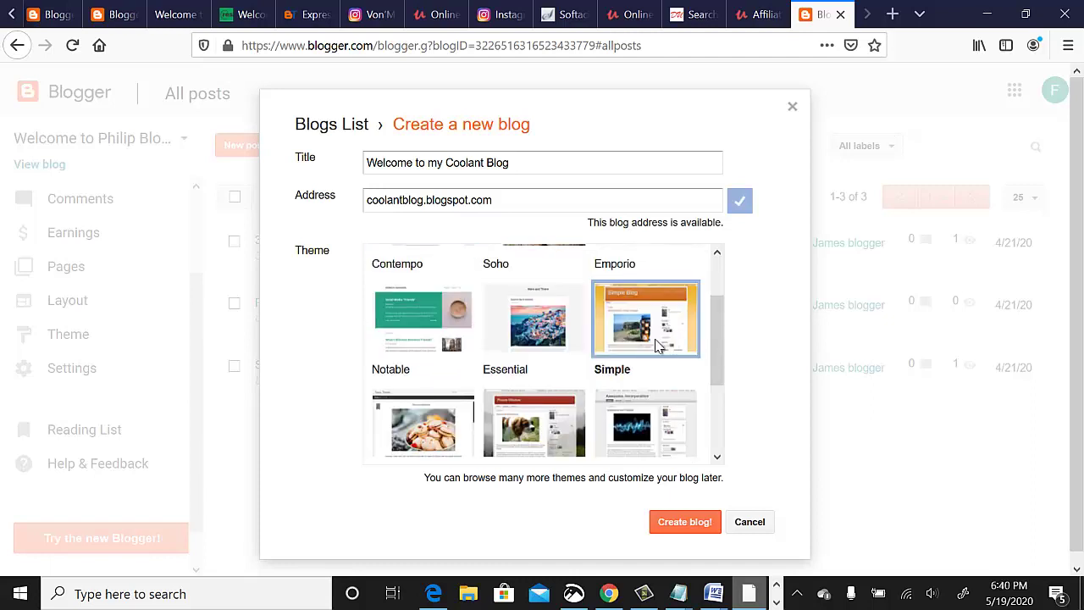
# Step: Look through the remaining themes and try the Emporio theme for the new blog
pyautogui.moveTo(724, 399); pyautogui.dragTo(719, 438)
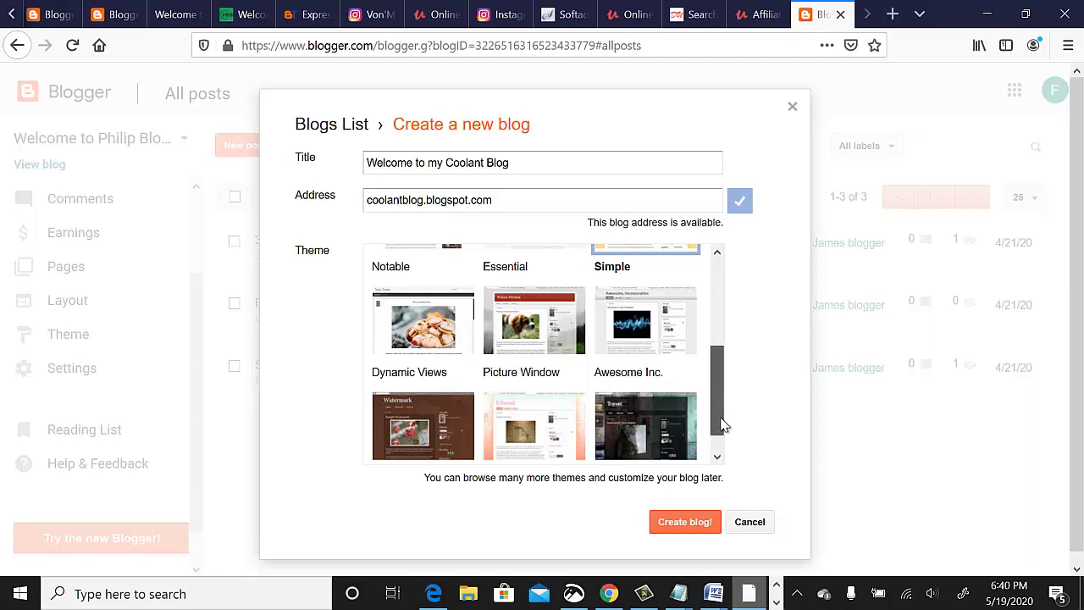
pyautogui.moveTo(721, 423); pyautogui.dragTo(721, 433)
pyautogui.moveTo(720, 392); pyautogui.dragTo(724, 310)
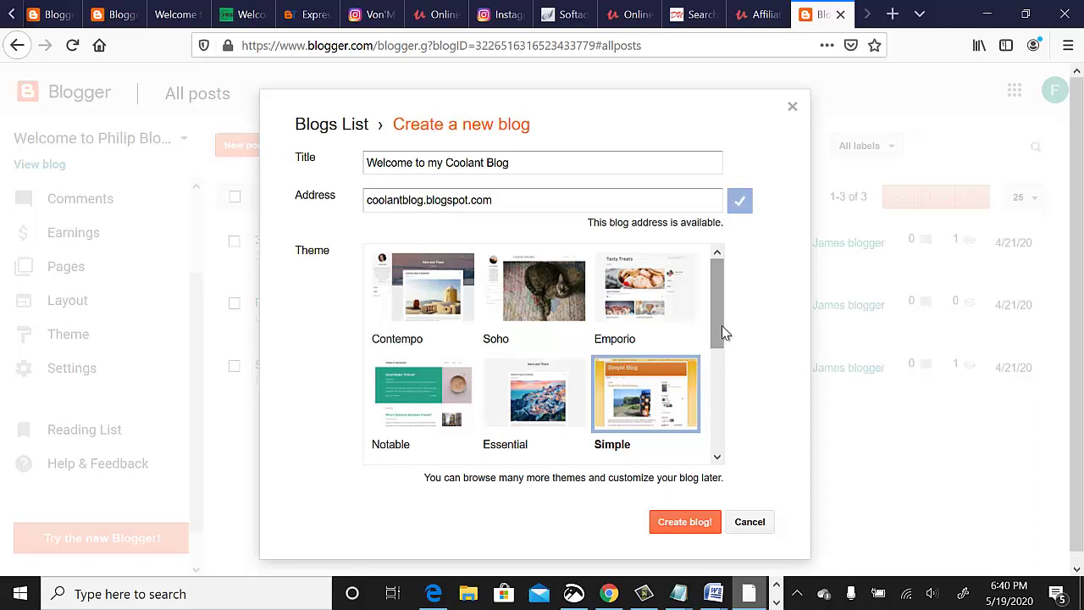
pyautogui.click(641, 307)
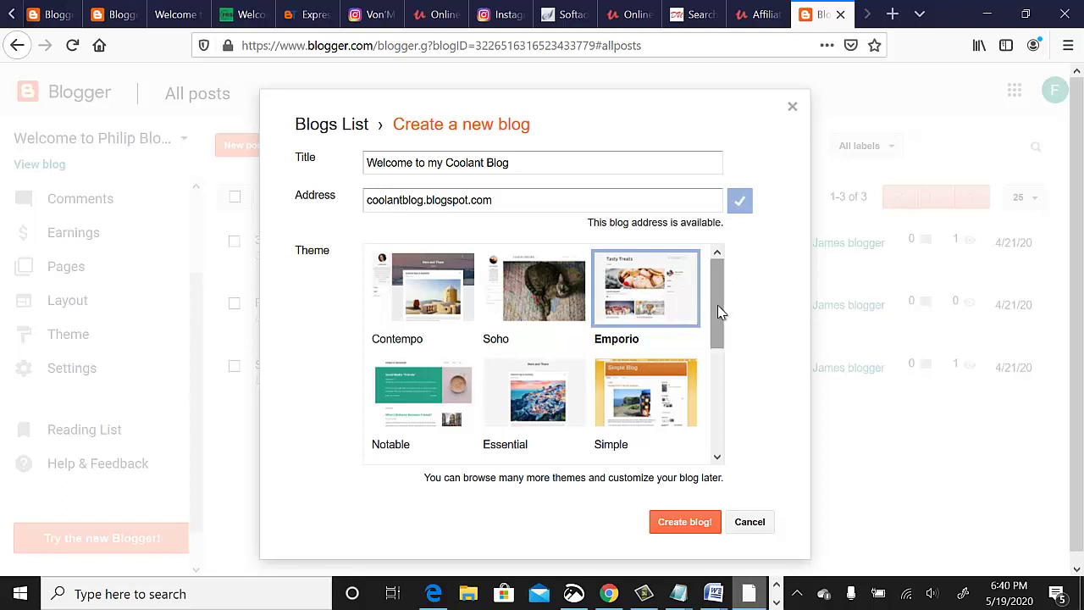
# Step: Try the Soho theme and return to the Contempo theme for the new blog
pyautogui.moveTo(717, 311)
pyautogui.mouseDown()
pyautogui.moveTo(718, 327)
pyautogui.moveTo(718, 317)
pyautogui.mouseUp()
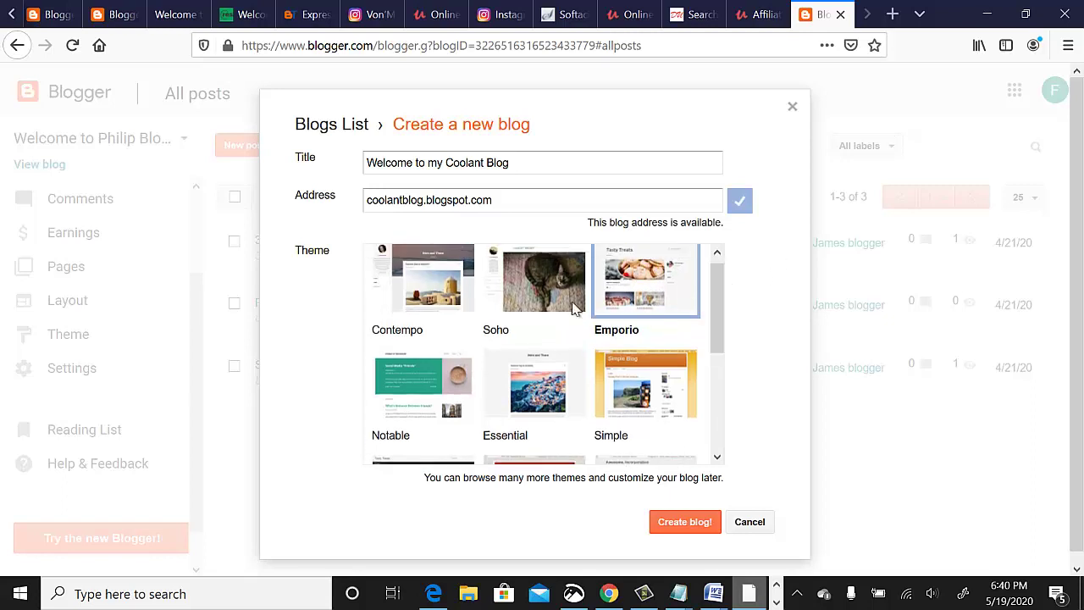
pyautogui.click(527, 286)
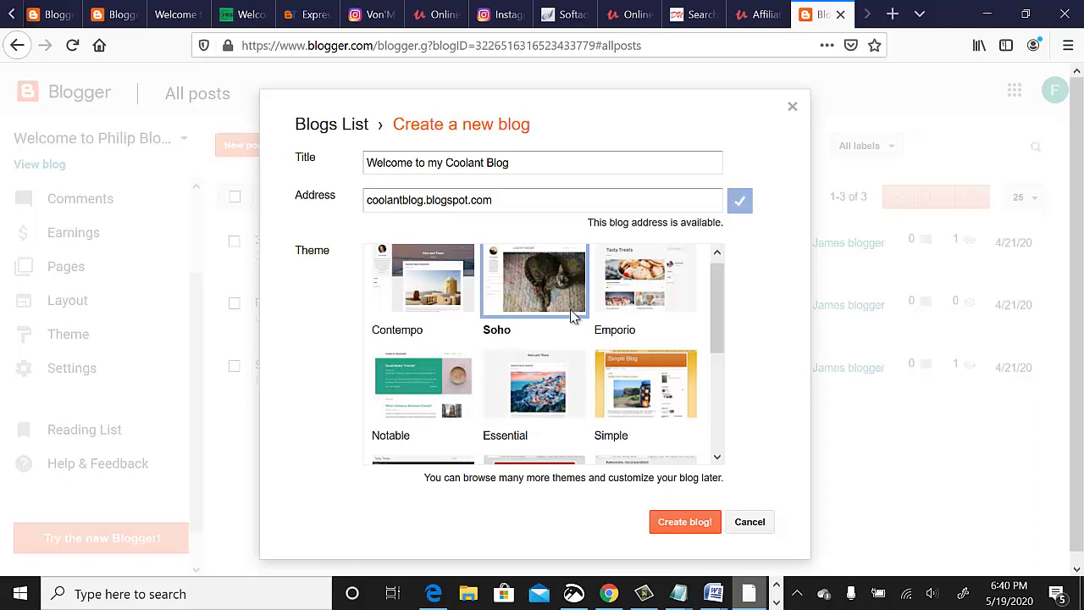
pyautogui.click(433, 294)
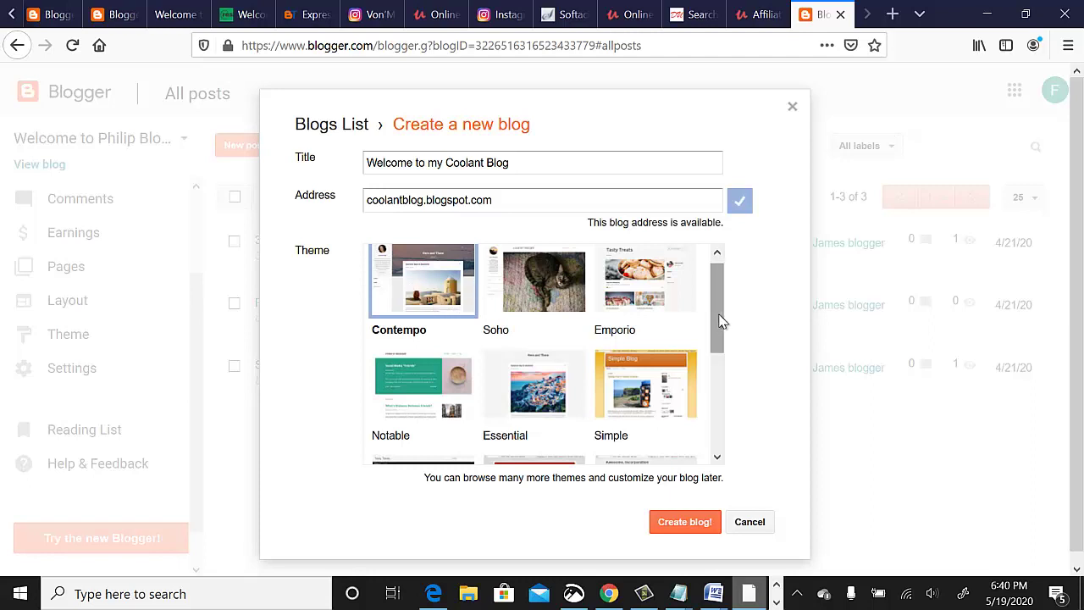
# Step: Look through the themes once more, choose the Simple theme and create the blog
pyautogui.moveTo(720, 320); pyautogui.dragTo(733, 443)
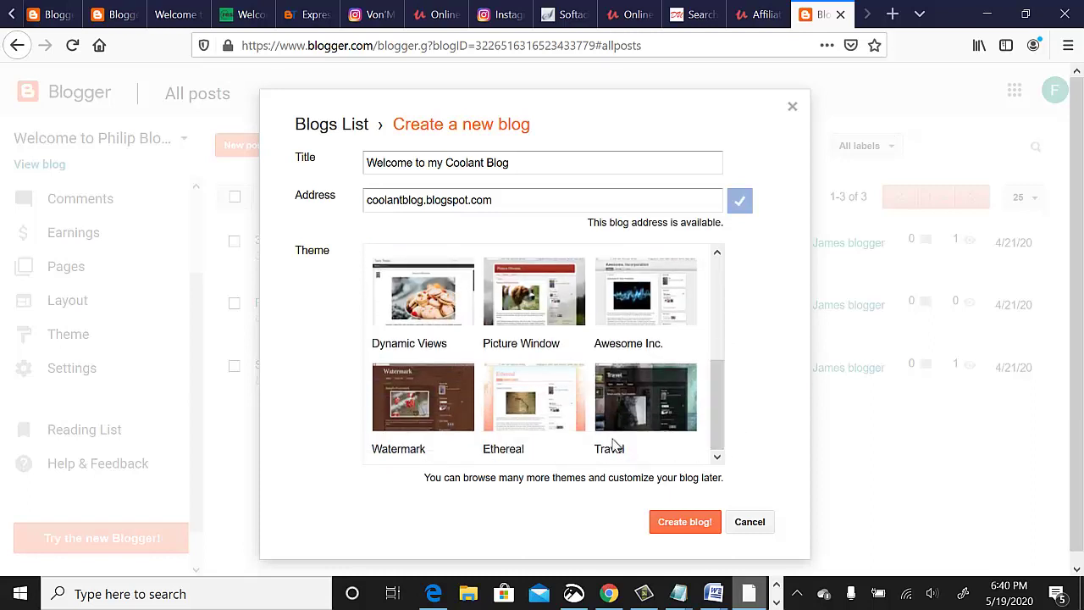
pyautogui.scroll(3, 719, 375)
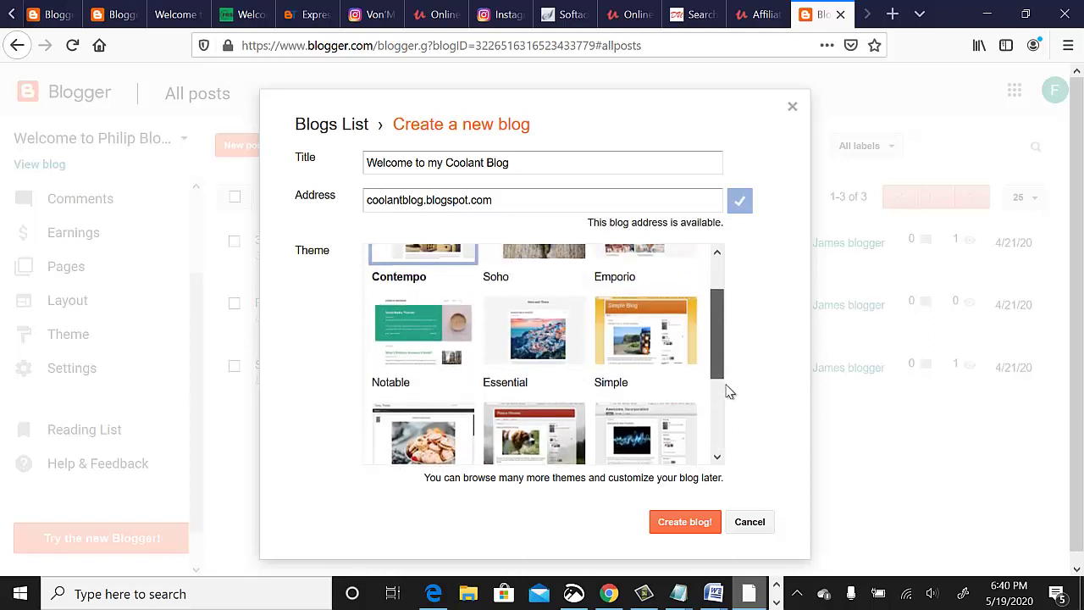
pyautogui.scroll(-3, 694, 435)
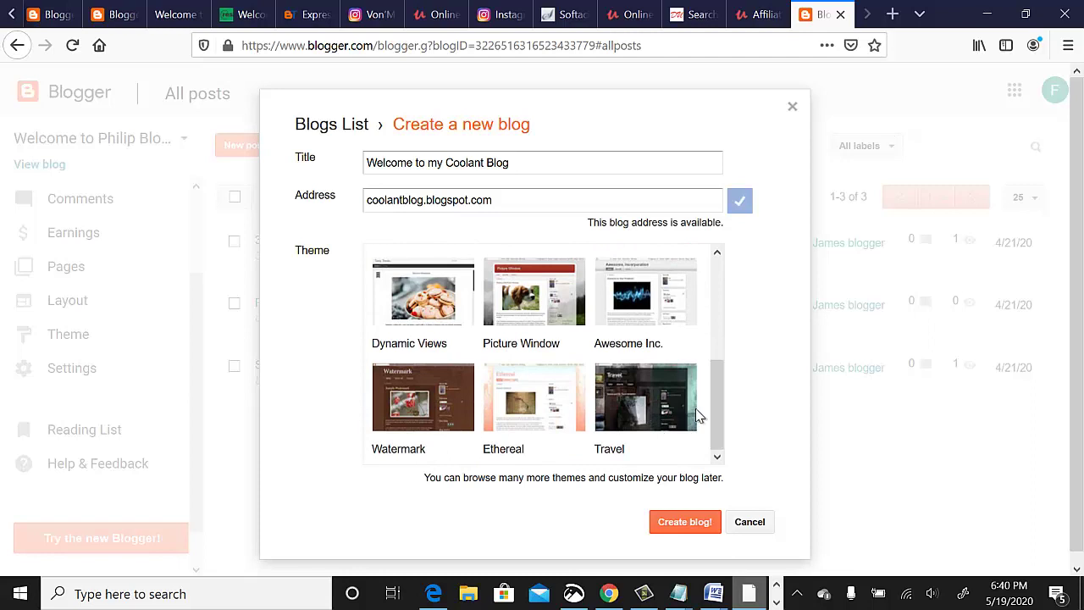
pyautogui.moveTo(721, 425); pyautogui.dragTo(721, 347)
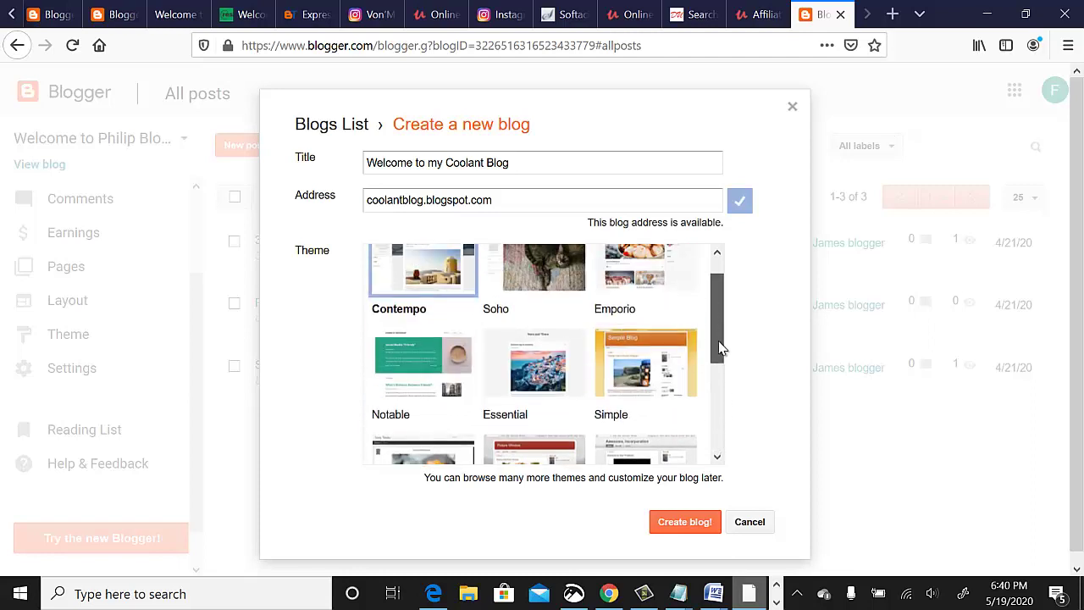
pyautogui.click(635, 372)
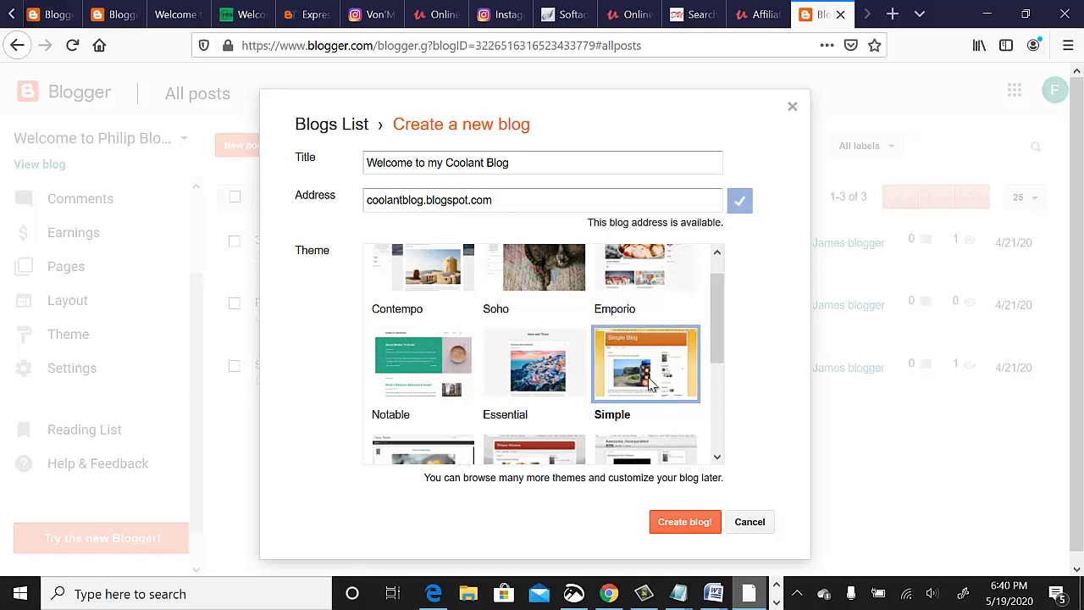
pyautogui.click(681, 523)
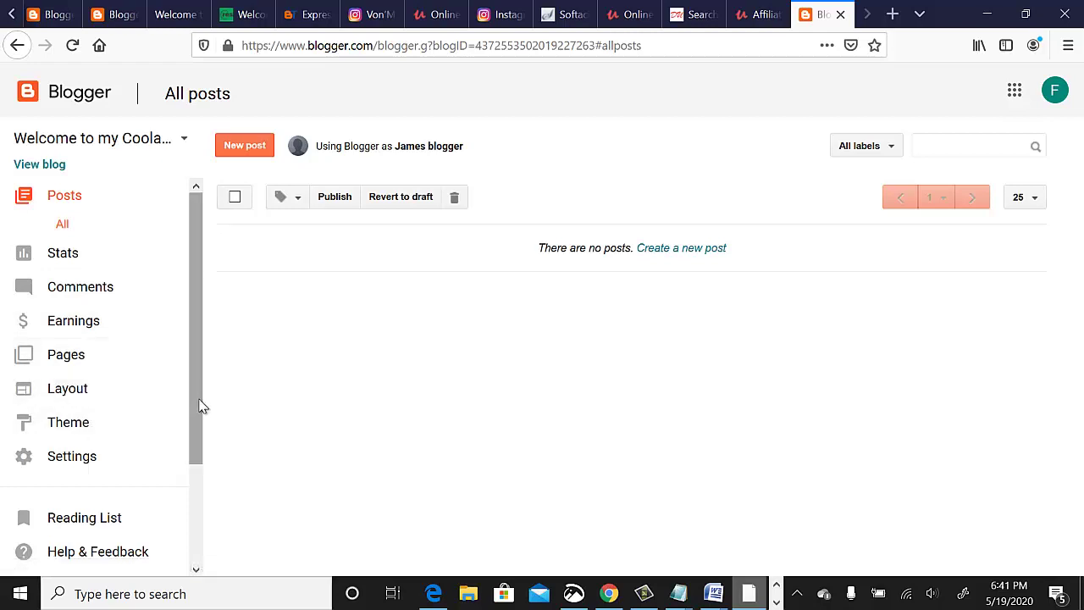
# Step: Switch to the "Blogging for money part 1" presentation in PowerPoint to review the six blog-starting steps, and return to Blogger in the browser
pyautogui.moveTo(199, 428); pyautogui.dragTo(200, 487)
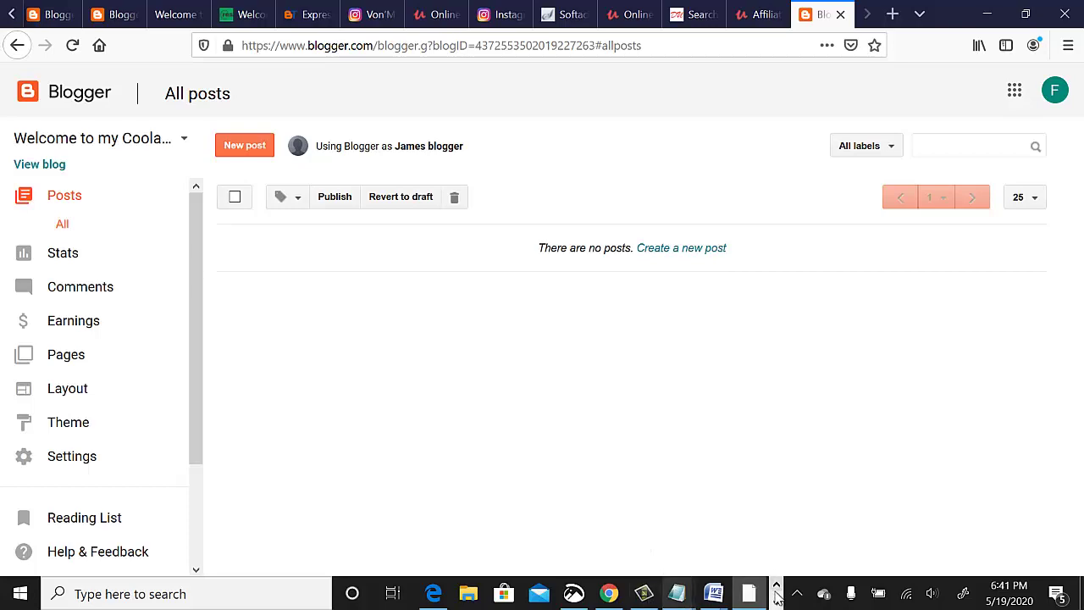
pyautogui.scroll(-1, 631, 593)
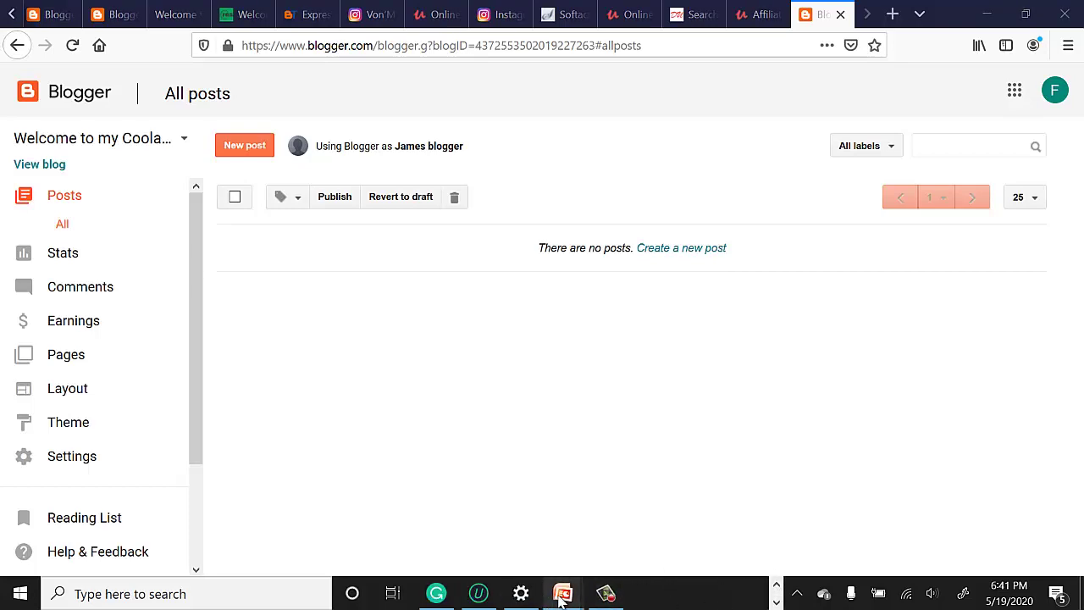
pyautogui.moveTo(573, 599)
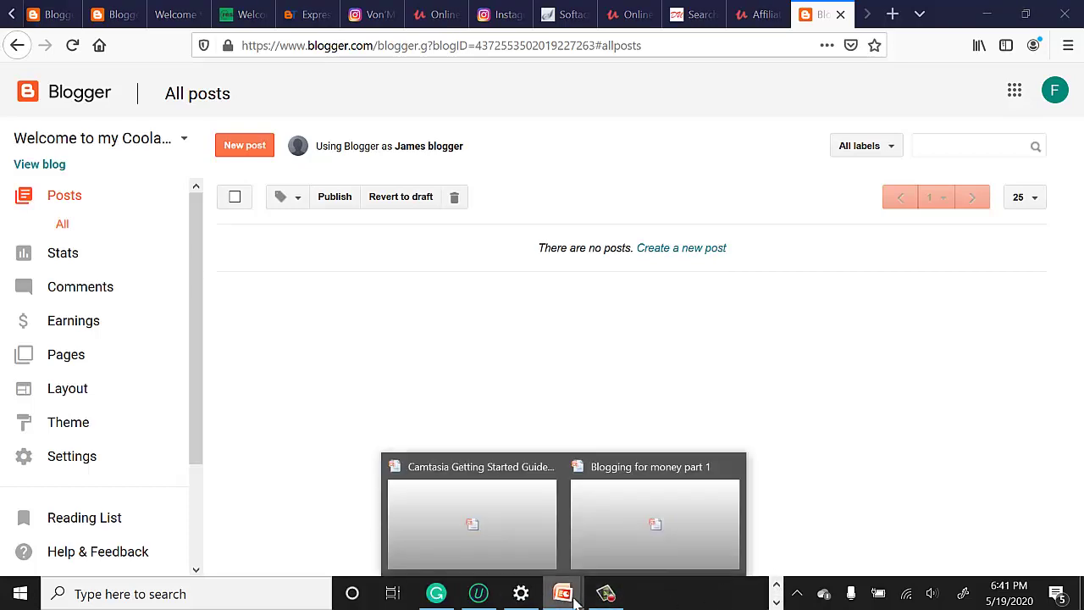
pyautogui.click(636, 518)
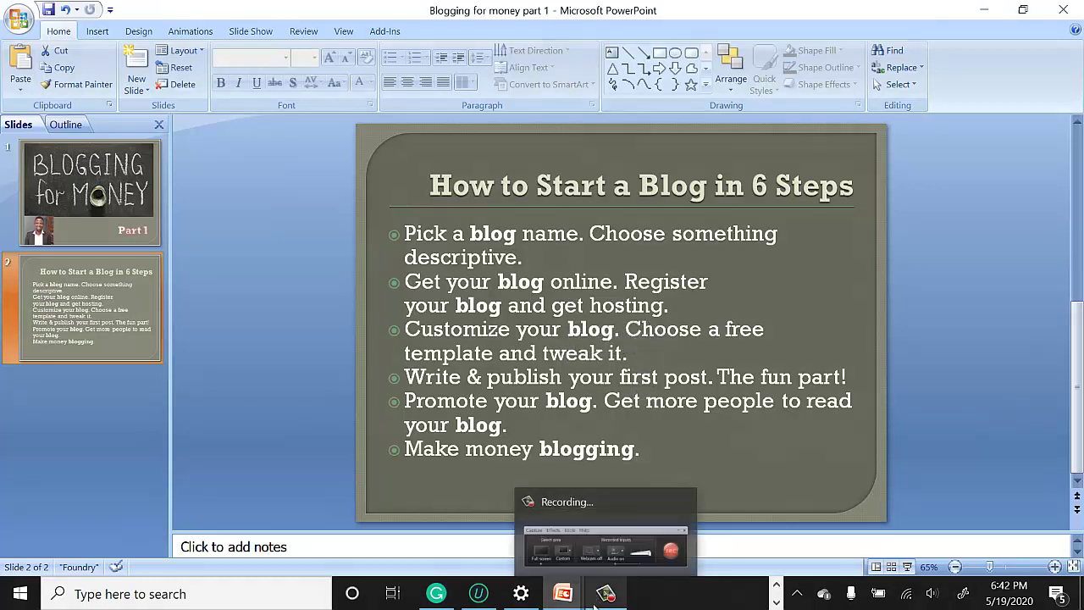
pyautogui.click(778, 586)
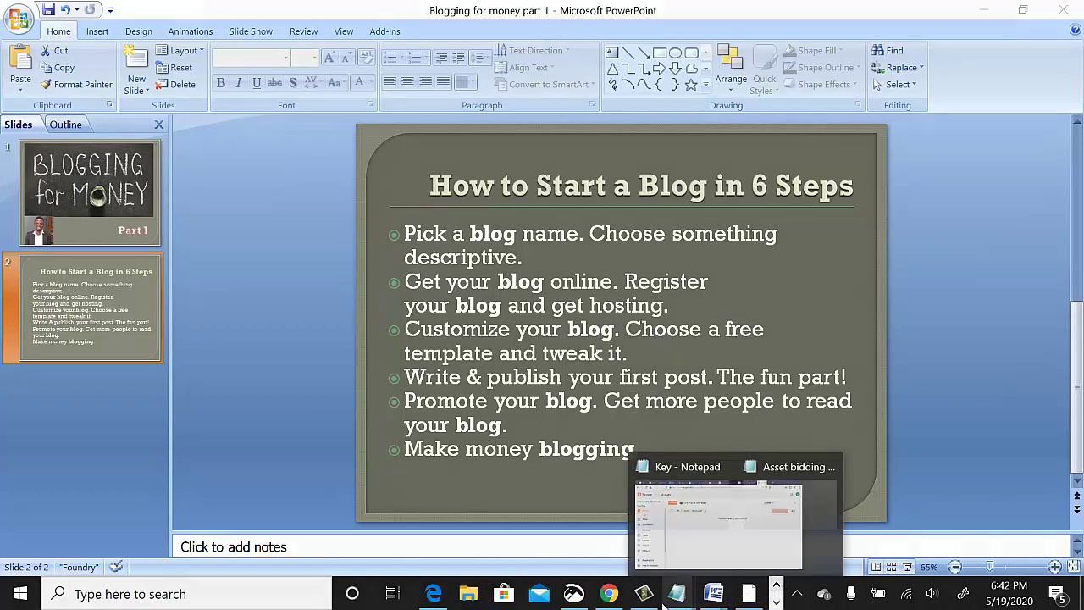
pyautogui.click(749, 595)
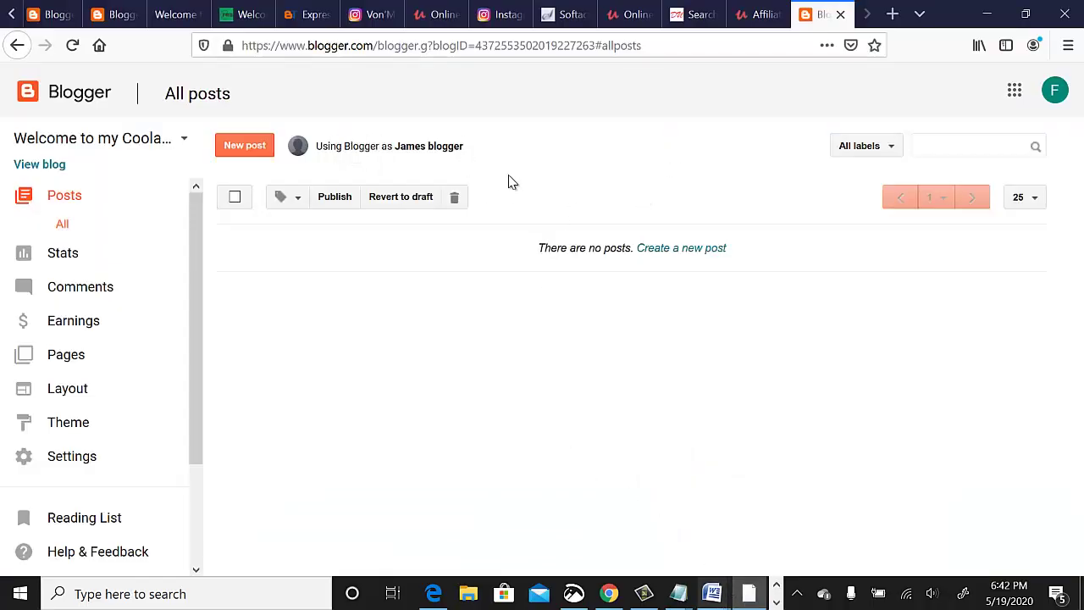
# Step: View the new coolantblog.blogspot.com blog in a separate browser tab and return to the Blogger dashboard
pyautogui.rightClick(34, 171)
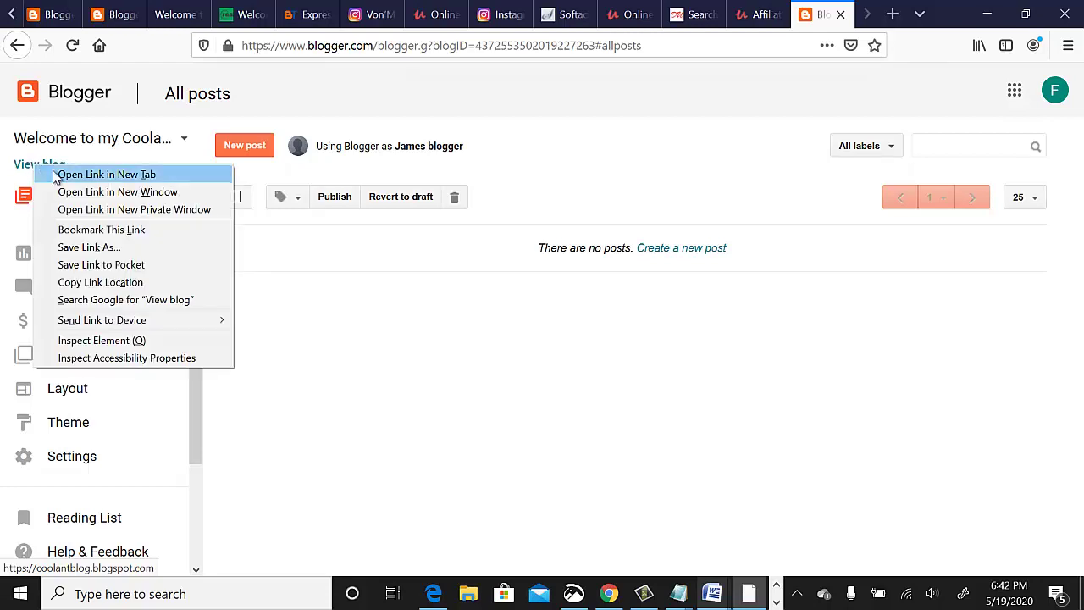
pyautogui.click(71, 175)
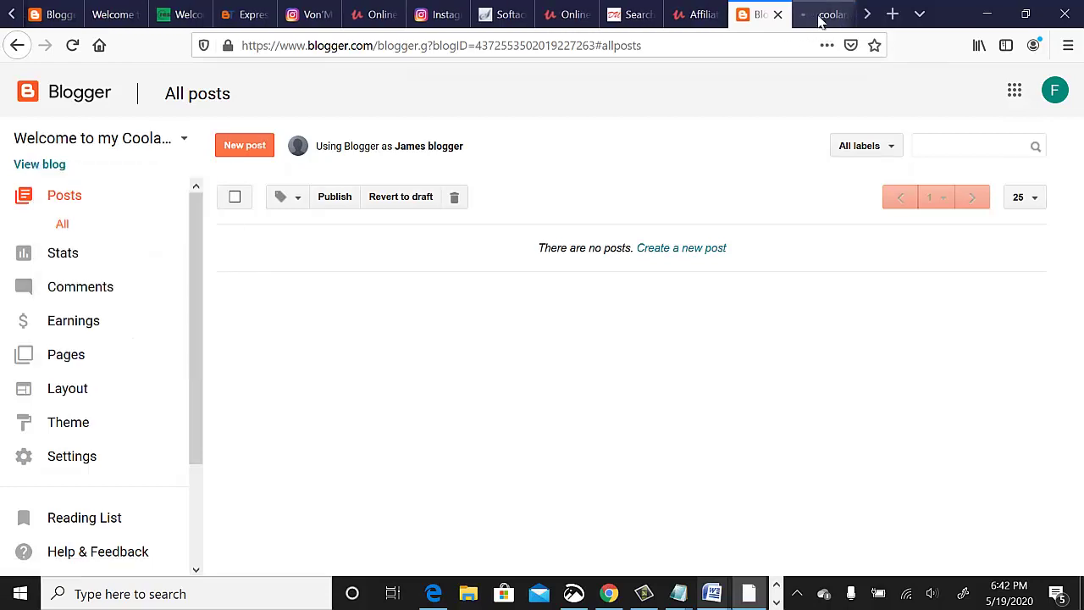
pyautogui.click(818, 17)
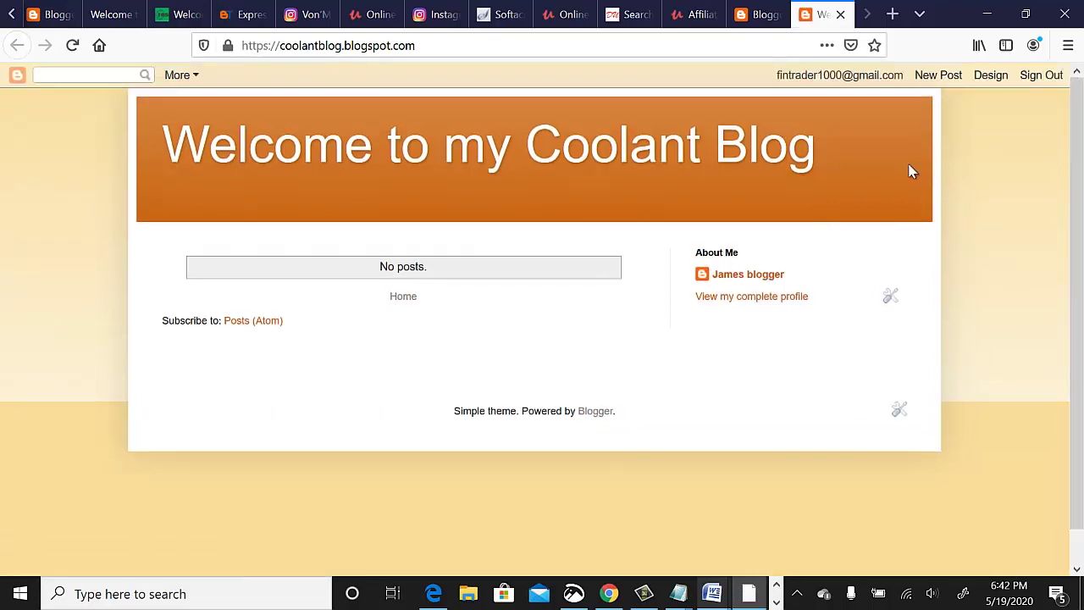
pyautogui.click(749, 20)
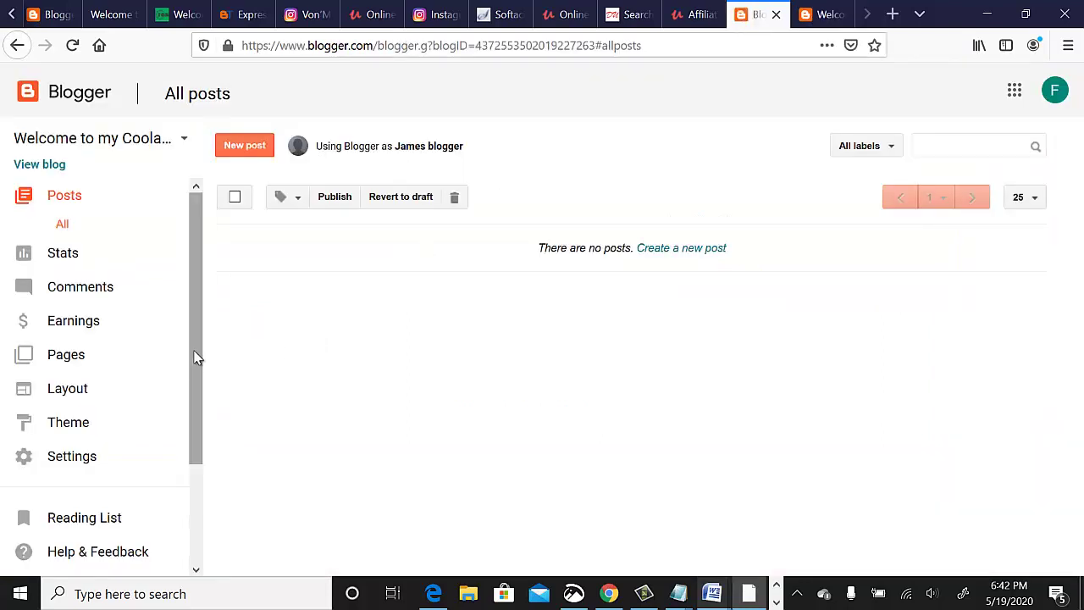
# Step: Open the blog's Theme page and examine the available base themes and their color variants
pyautogui.moveTo(194, 358); pyautogui.dragTo(170, 471)
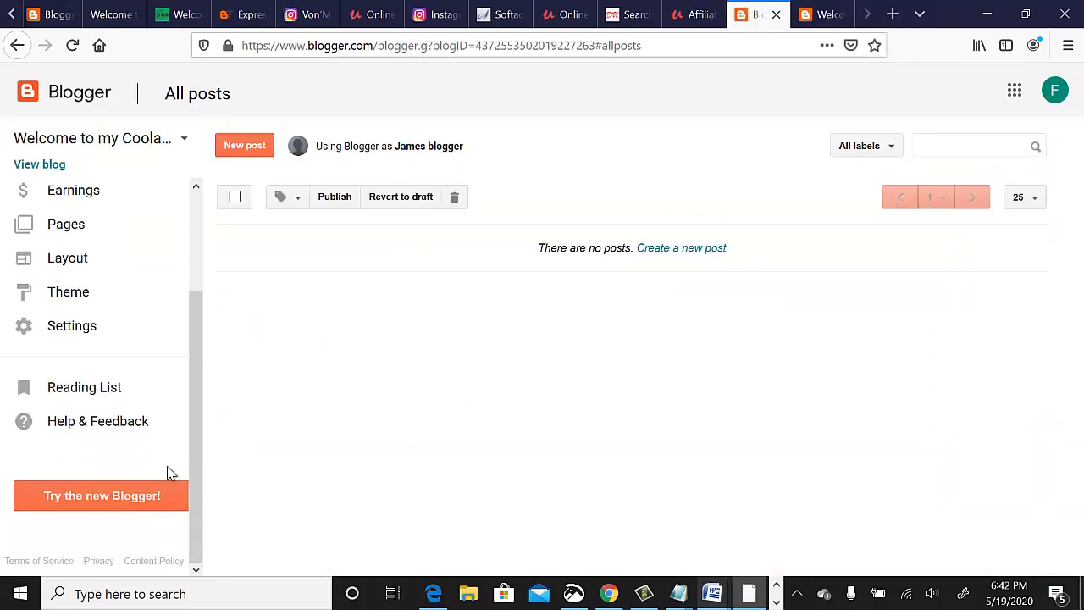
pyautogui.click(73, 293)
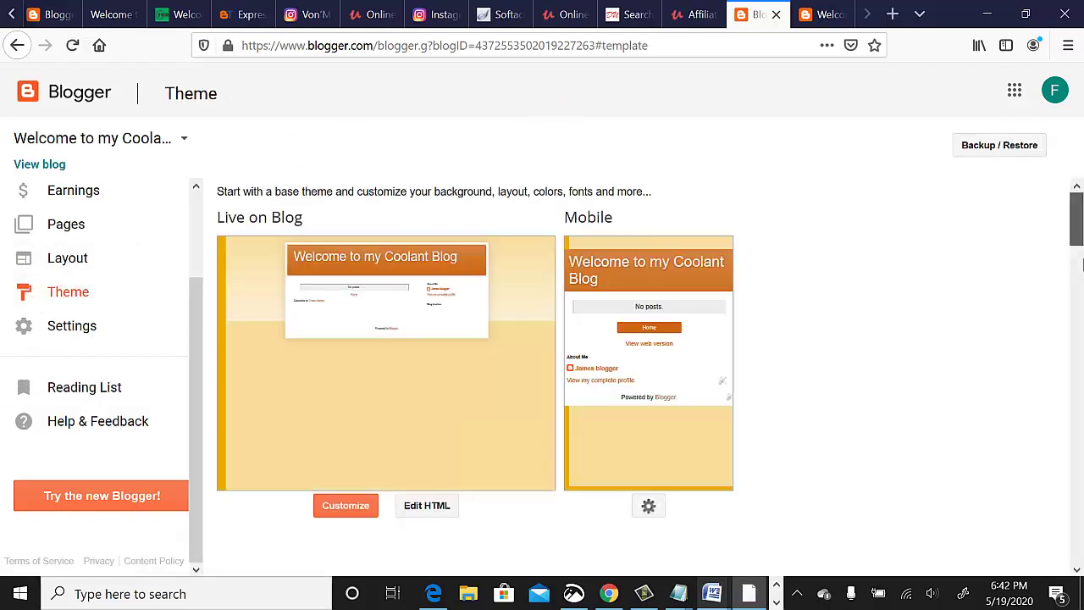
pyautogui.scroll(-10, 1058, 262)
pyautogui.scroll(8, 1058, 254)
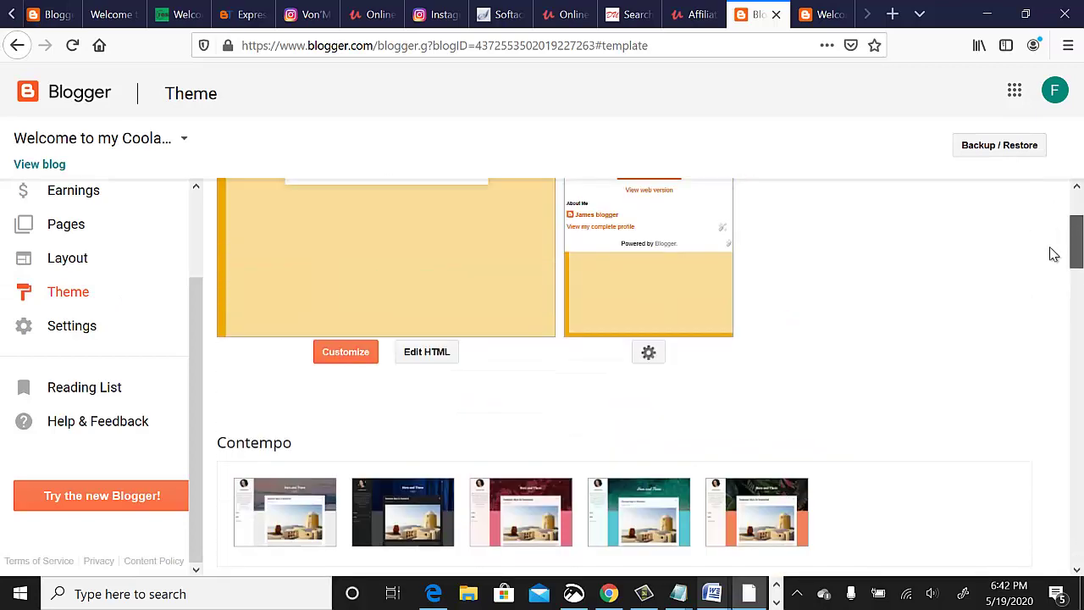
pyautogui.scroll(-6, 1058, 280)
pyautogui.scroll(5, 1059, 285)
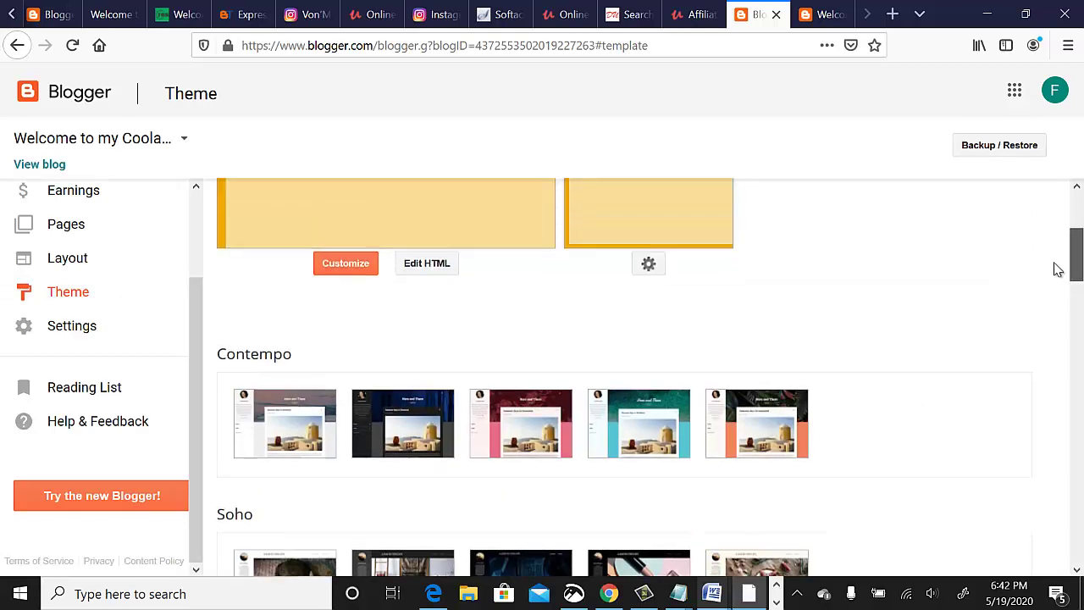
pyautogui.scroll(-5, 1058, 270)
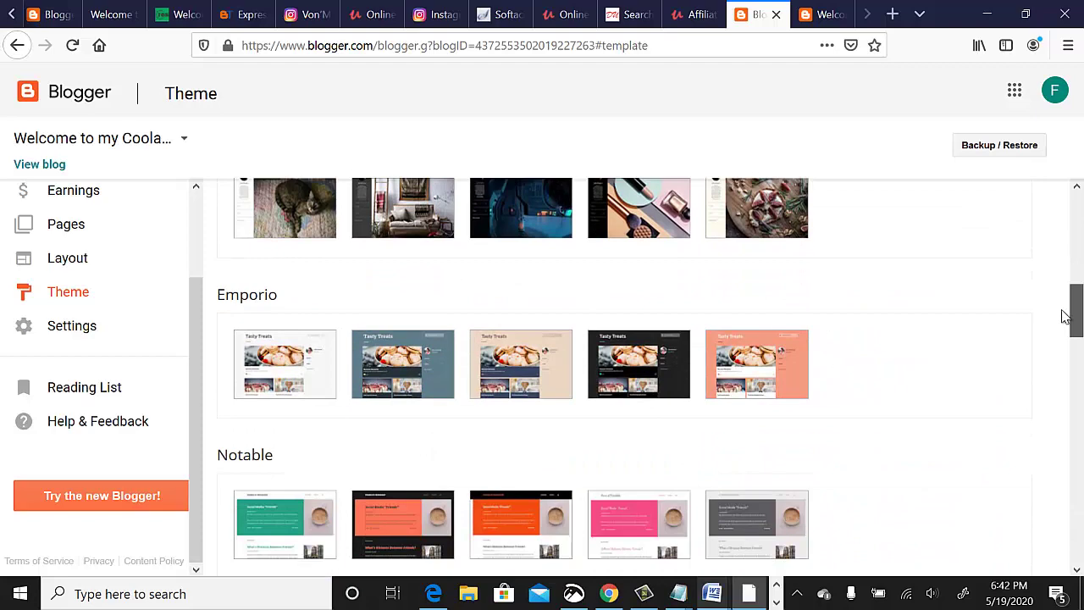
pyautogui.moveTo(1065, 316); pyautogui.dragTo(1052, 215)
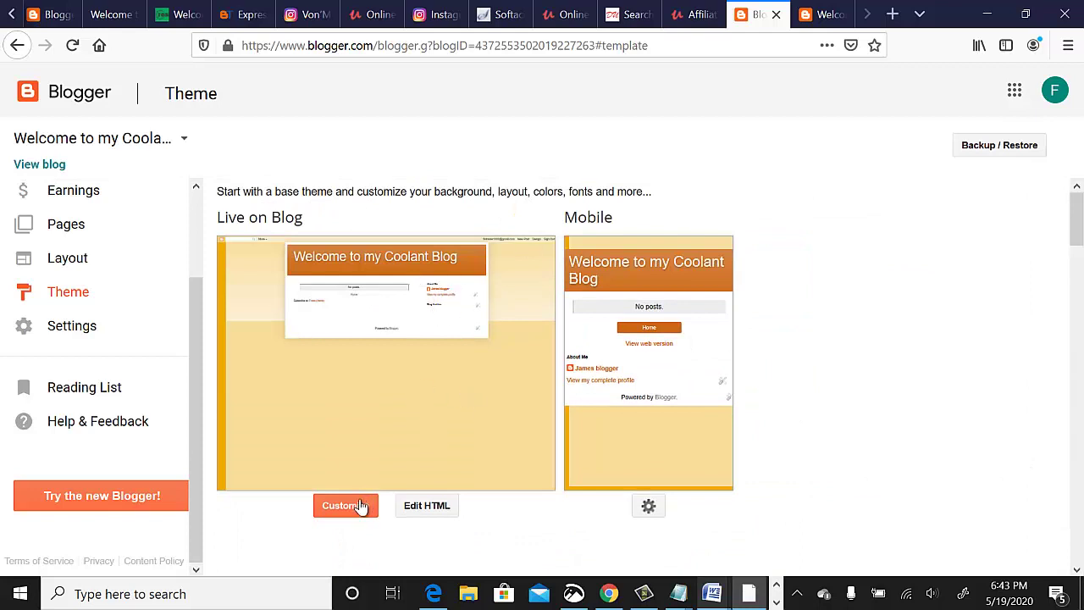
# Step: Start customizing the live theme and open the selection of background images
pyautogui.click(337, 513)
pyautogui.click(337, 513)
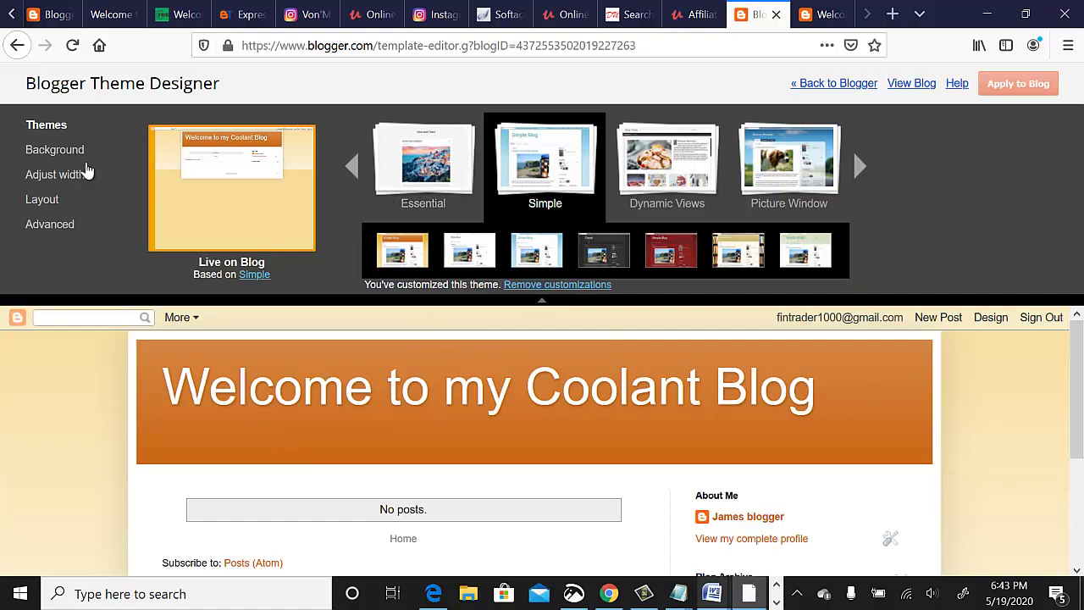
pyautogui.click(50, 149)
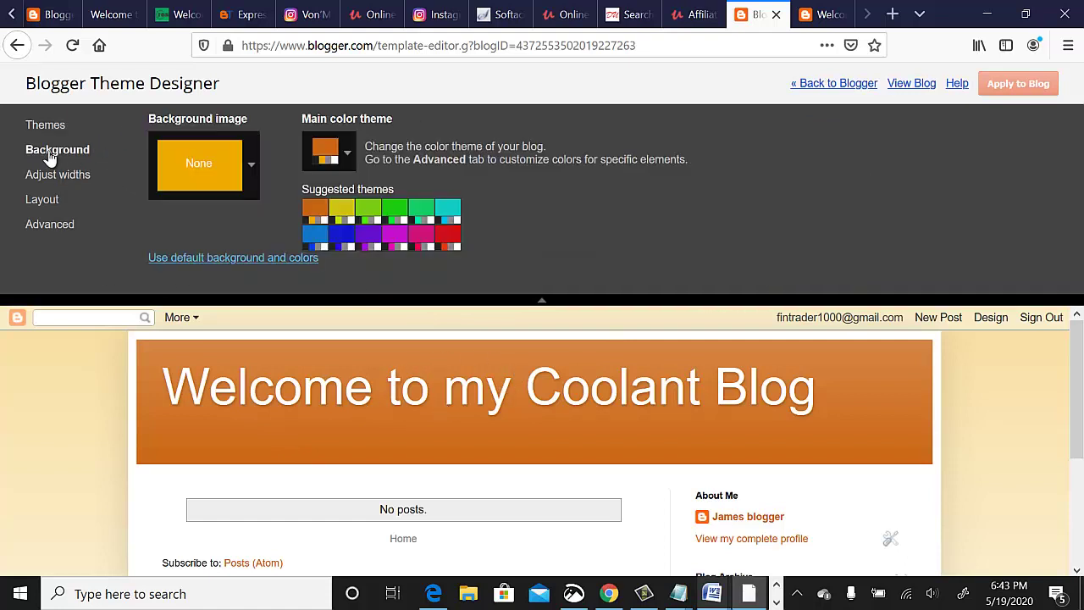
pyautogui.click(248, 168)
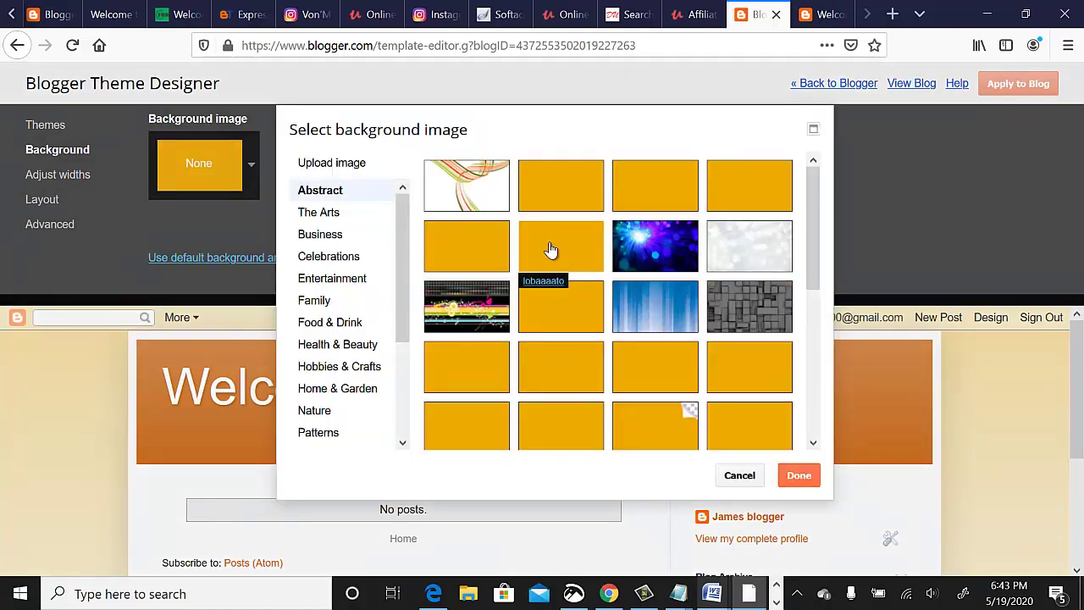
# Step: Try several Abstract background images and set the one with flames on black as the blog's background
pyautogui.click(661, 198)
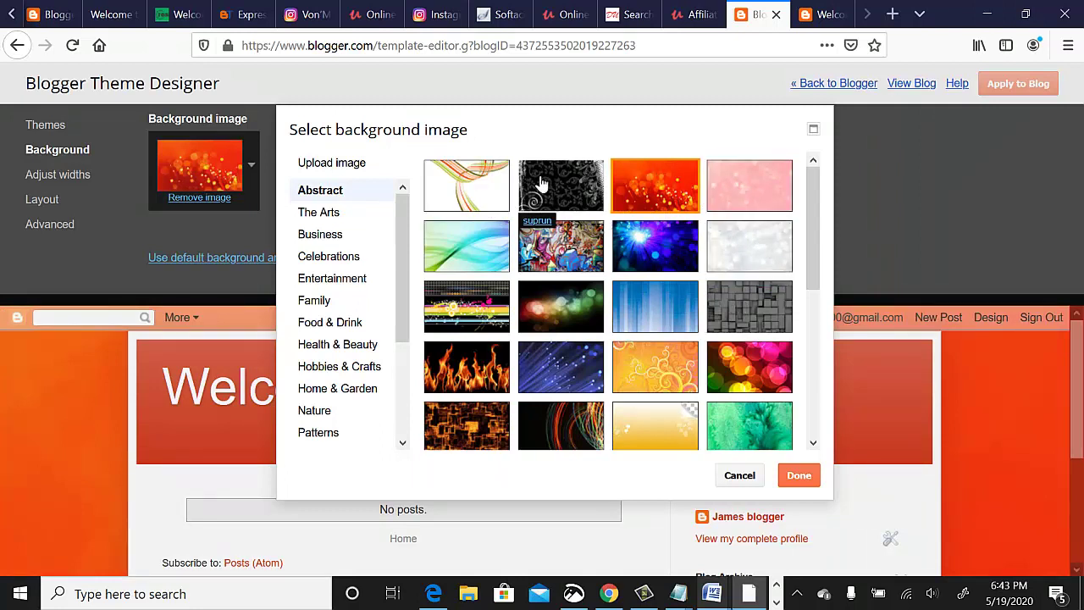
pyautogui.click(483, 198)
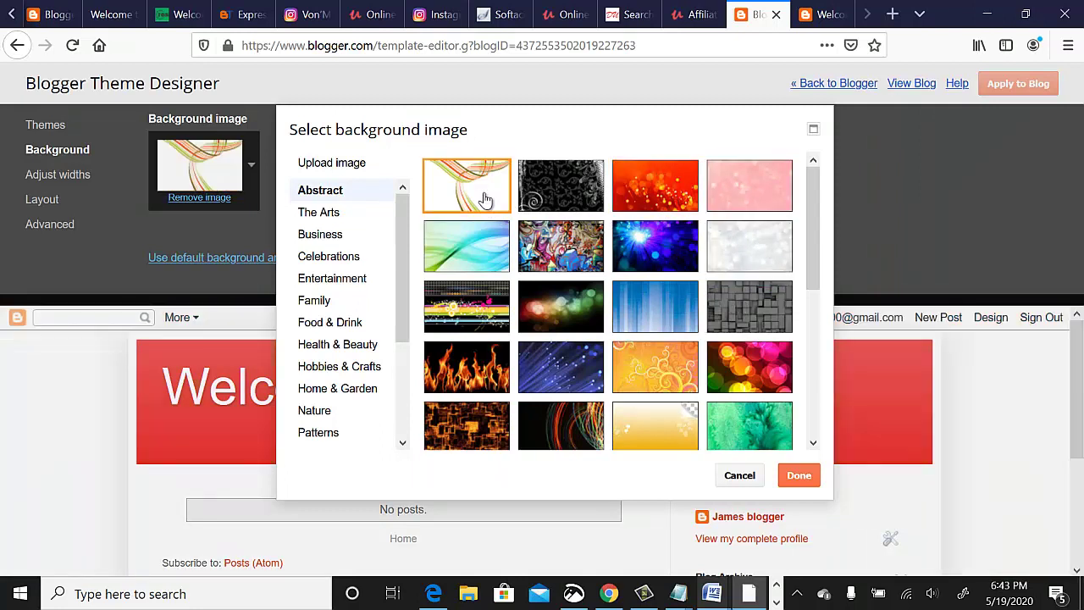
pyautogui.click(644, 193)
pyautogui.click(495, 246)
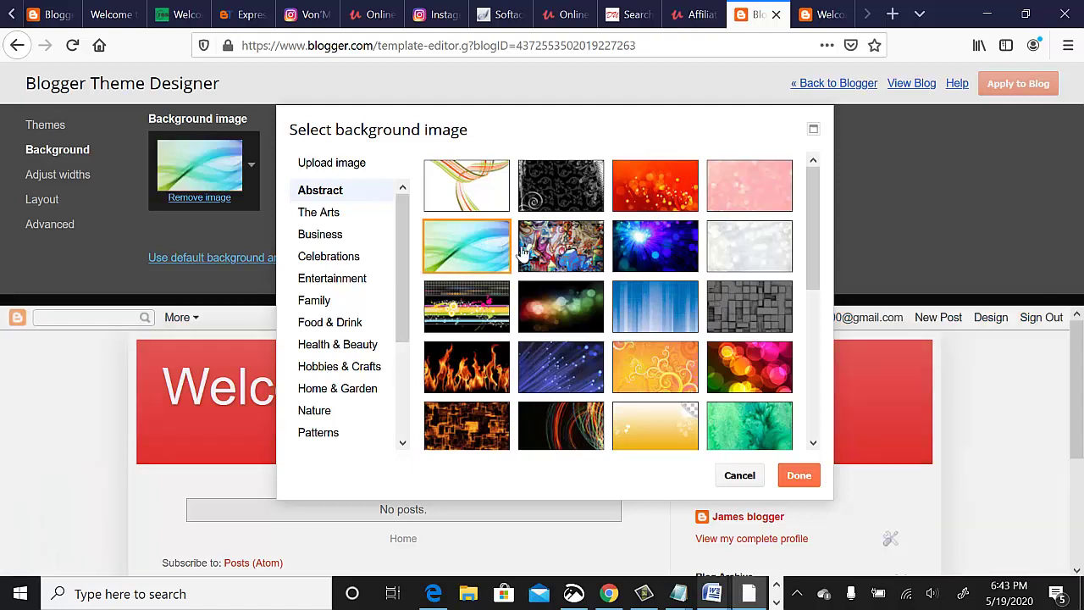
pyautogui.click(665, 360)
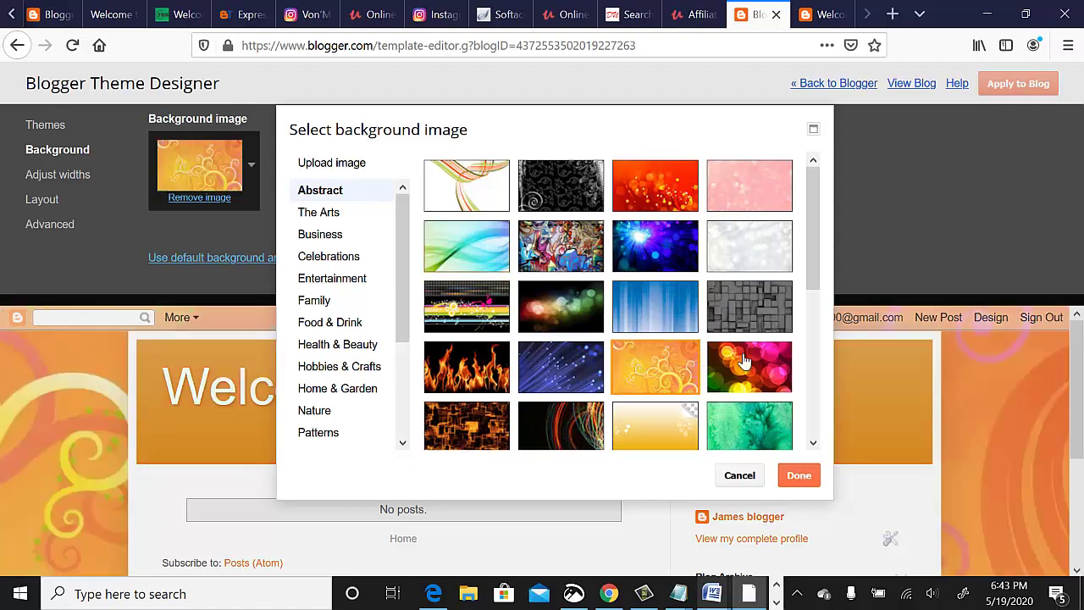
pyautogui.click(743, 362)
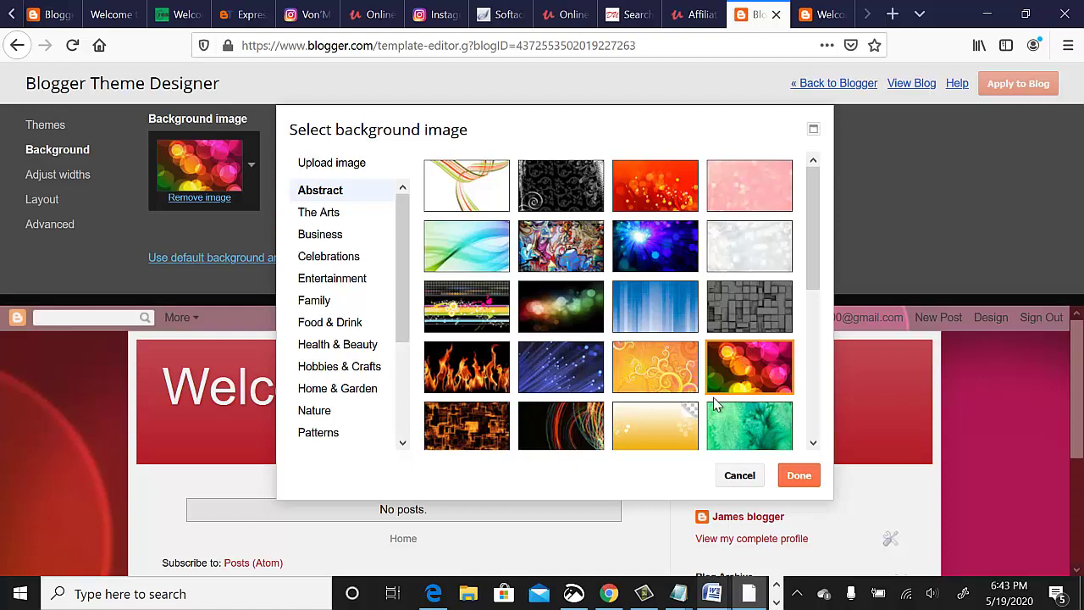
pyautogui.click(486, 385)
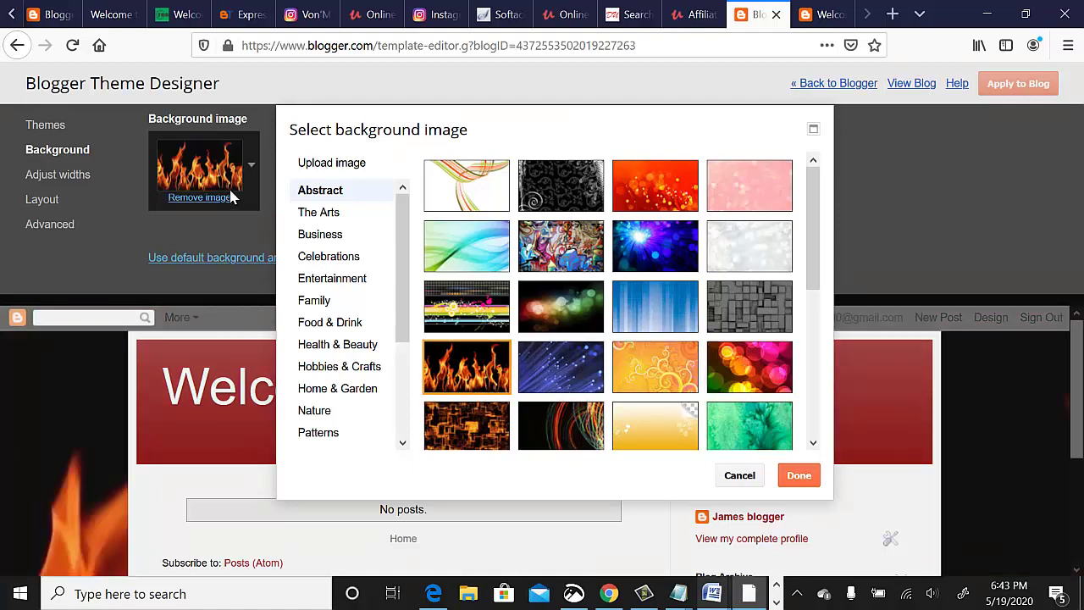
pyautogui.click(806, 476)
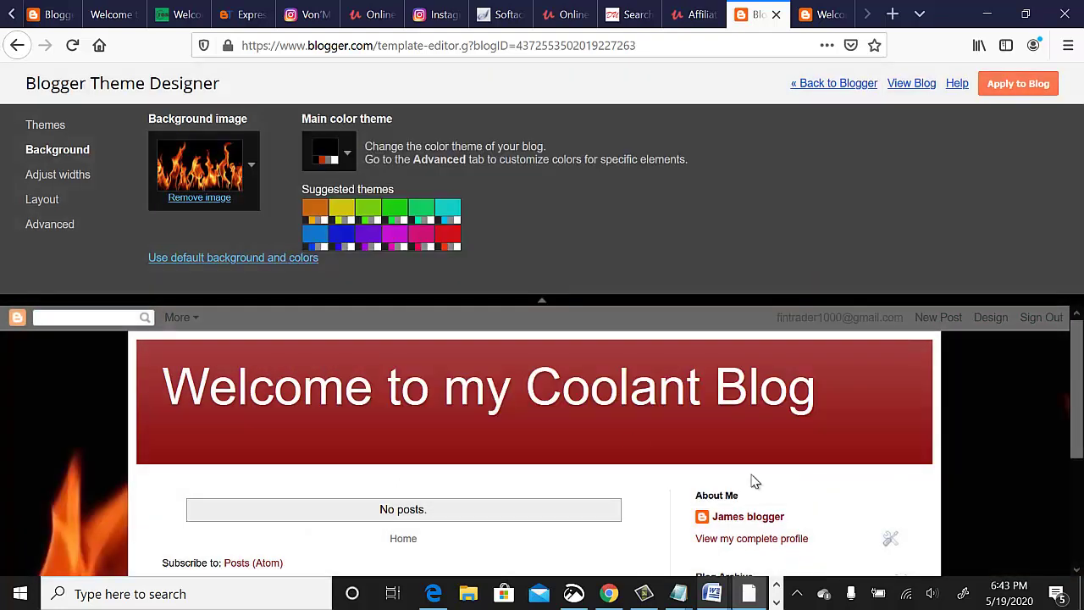
# Step: Set the width of the entire blog to 1000 px
pyautogui.click(58, 176)
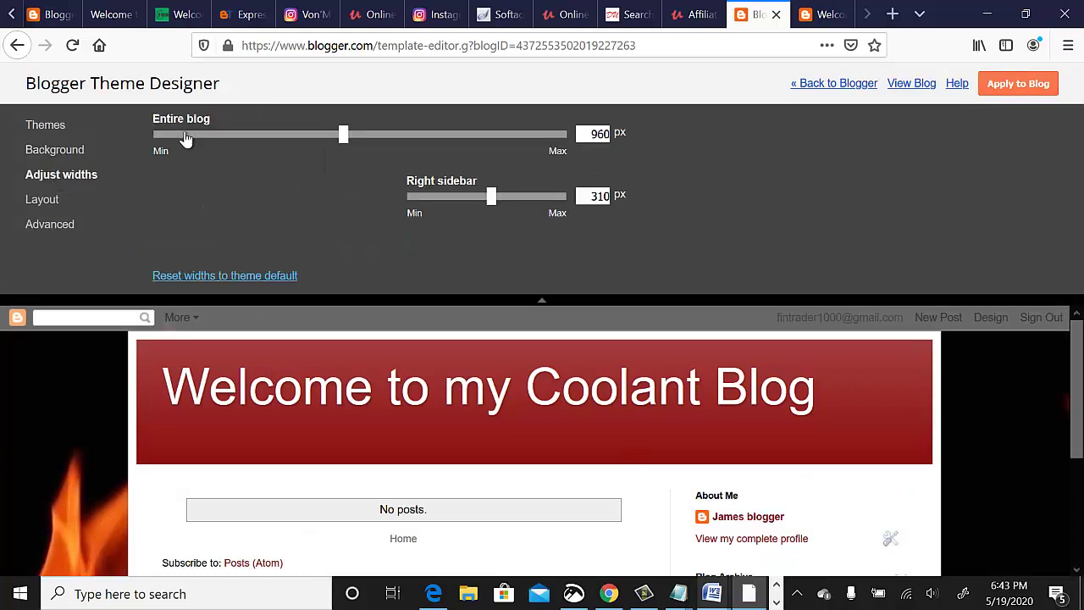
pyautogui.moveTo(344, 138); pyautogui.dragTo(360, 188)
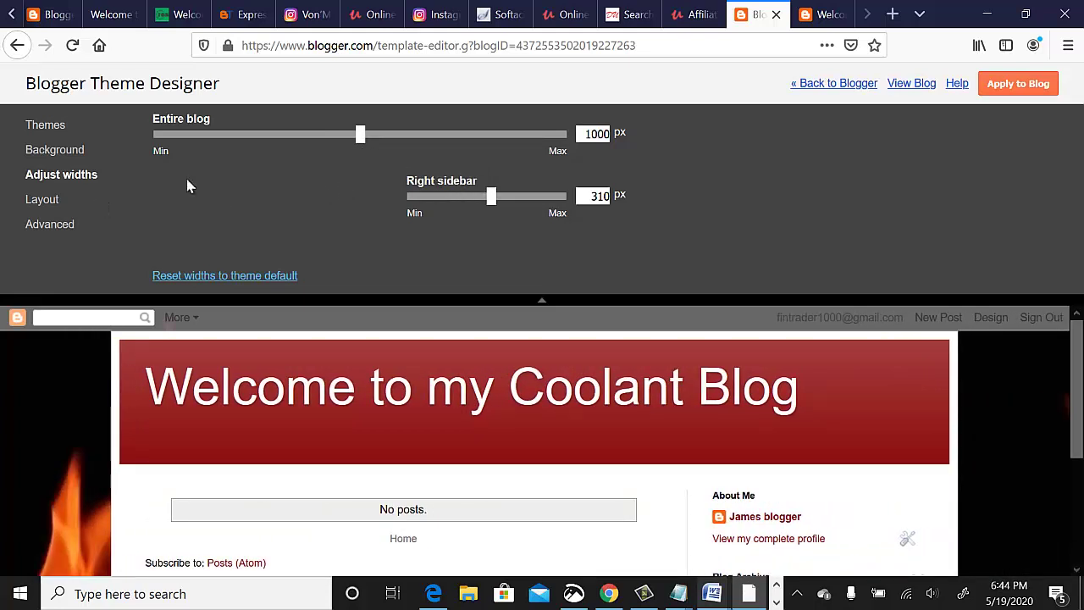
# Step: Try the body layout with a split right sidebar, and restore the layout with a single right sidebar
pyautogui.click(38, 202)
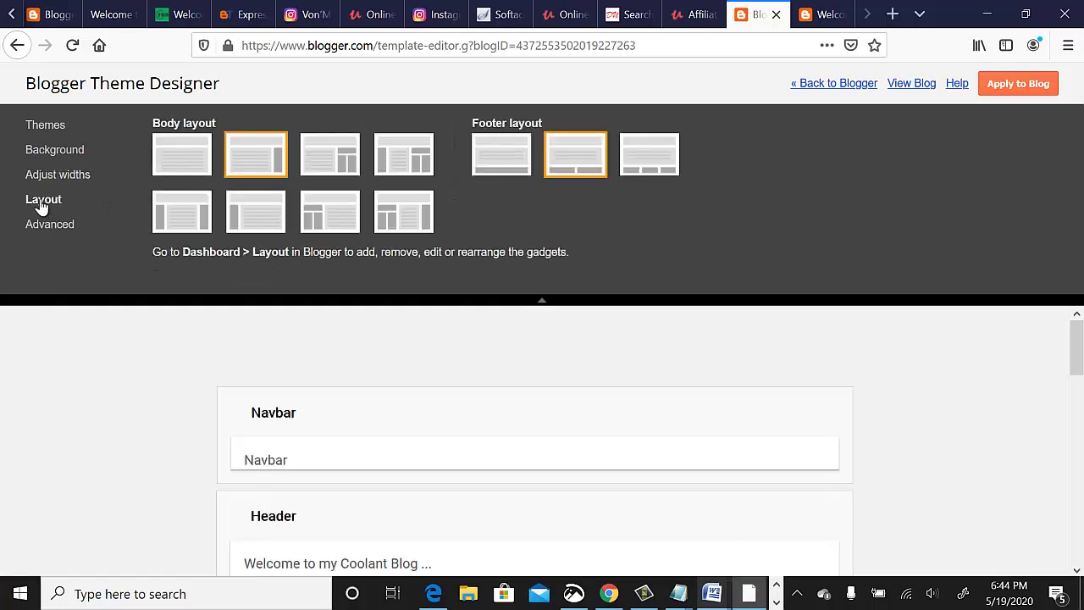
pyautogui.click(329, 172)
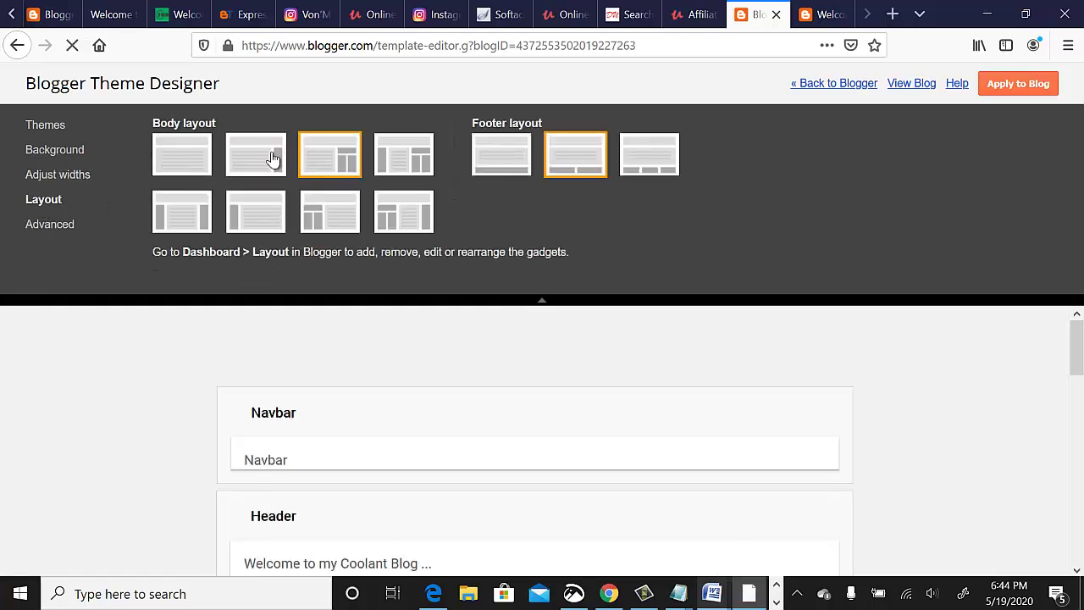
pyautogui.click(274, 160)
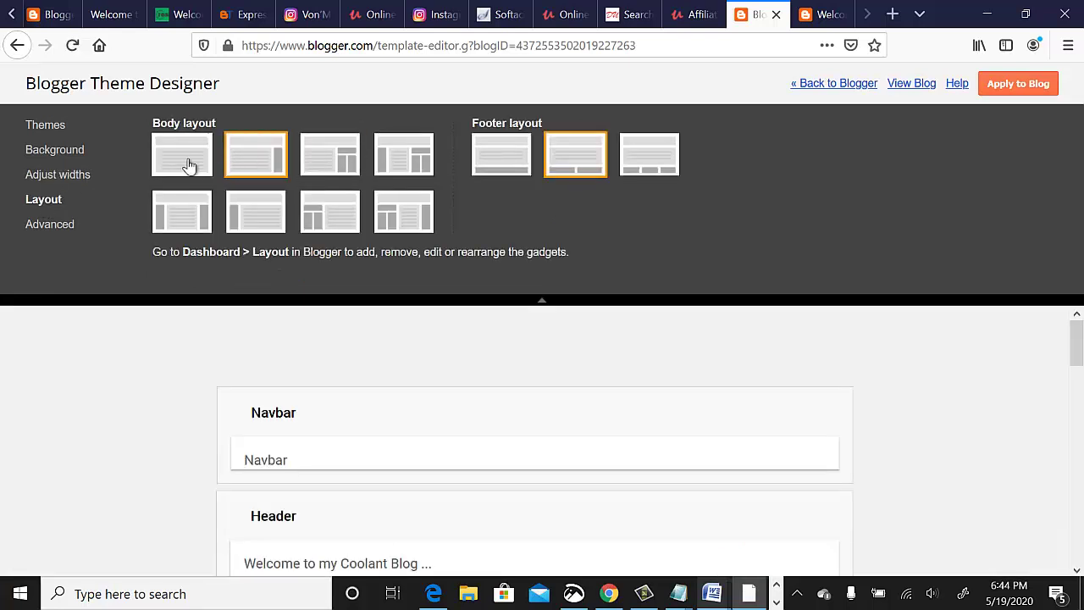
# Step: In the advanced theme settings, try Courier for the page text and set its font to Georgia
pyautogui.click(48, 227)
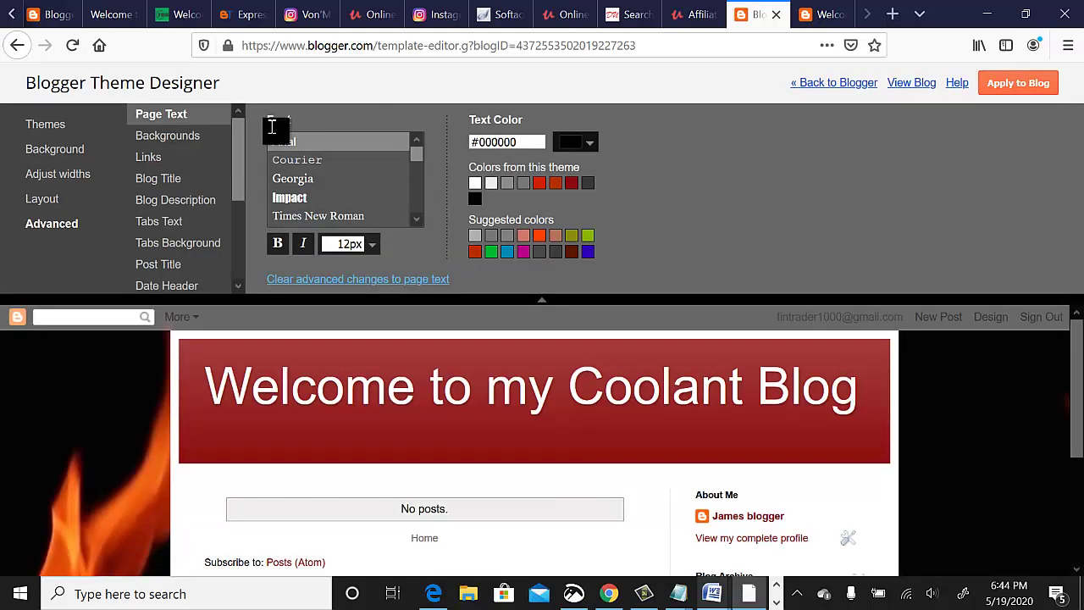
pyautogui.click(294, 162)
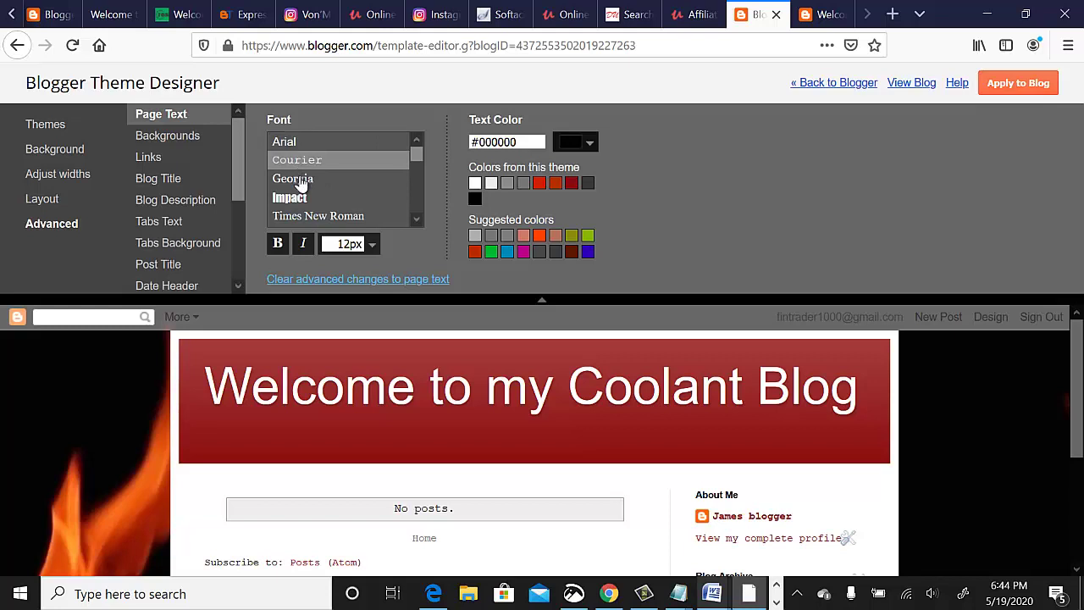
pyautogui.click(300, 180)
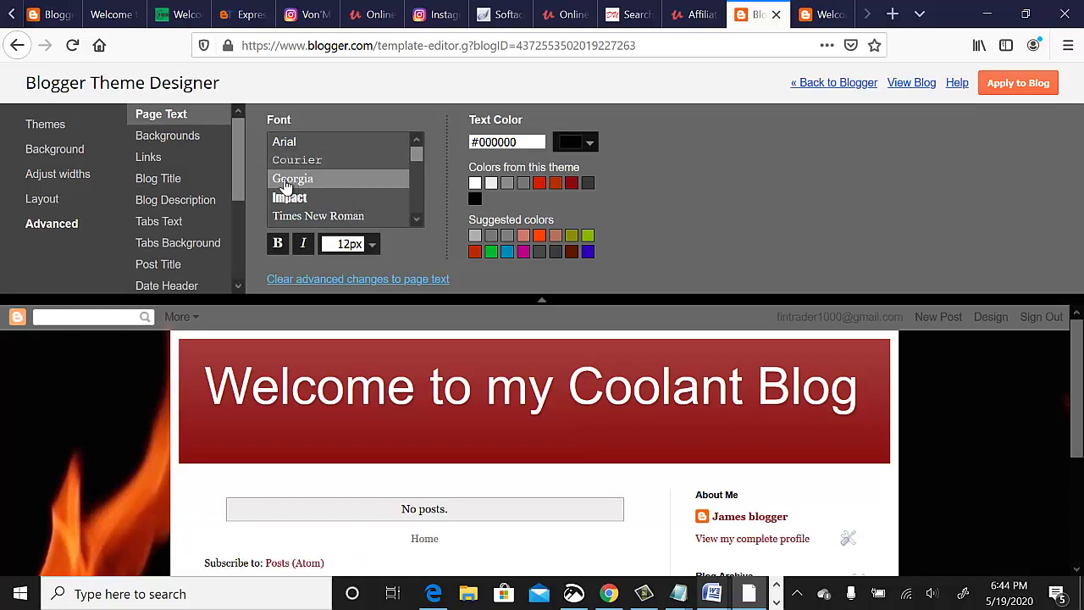
# Step: Try Courier, Times New Roman and Verdana for the blog title and set its font to Trebuchet
pyautogui.click(156, 139)
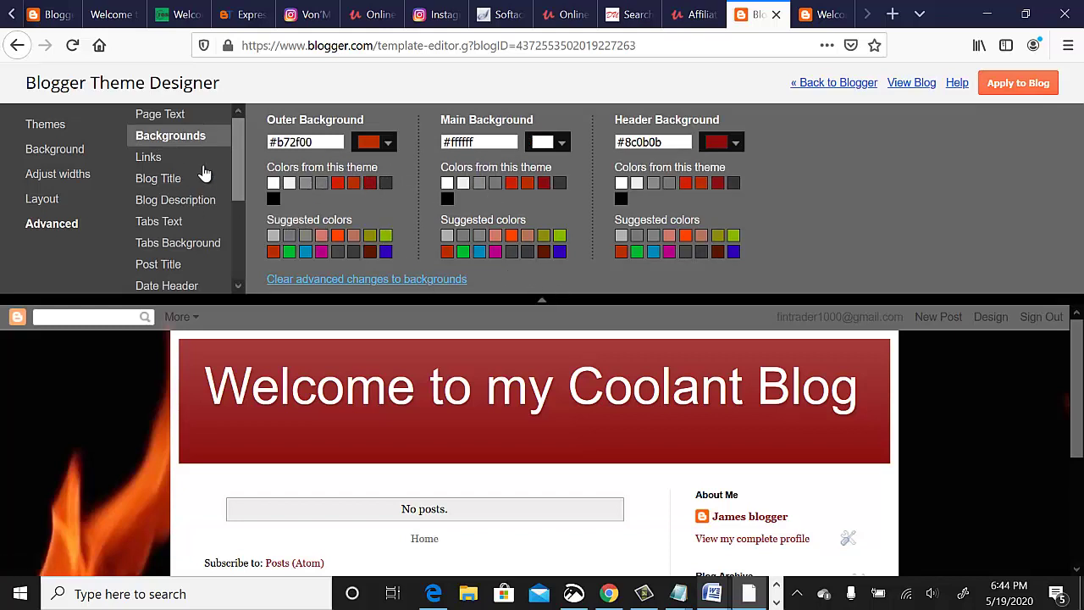
pyautogui.click(149, 181)
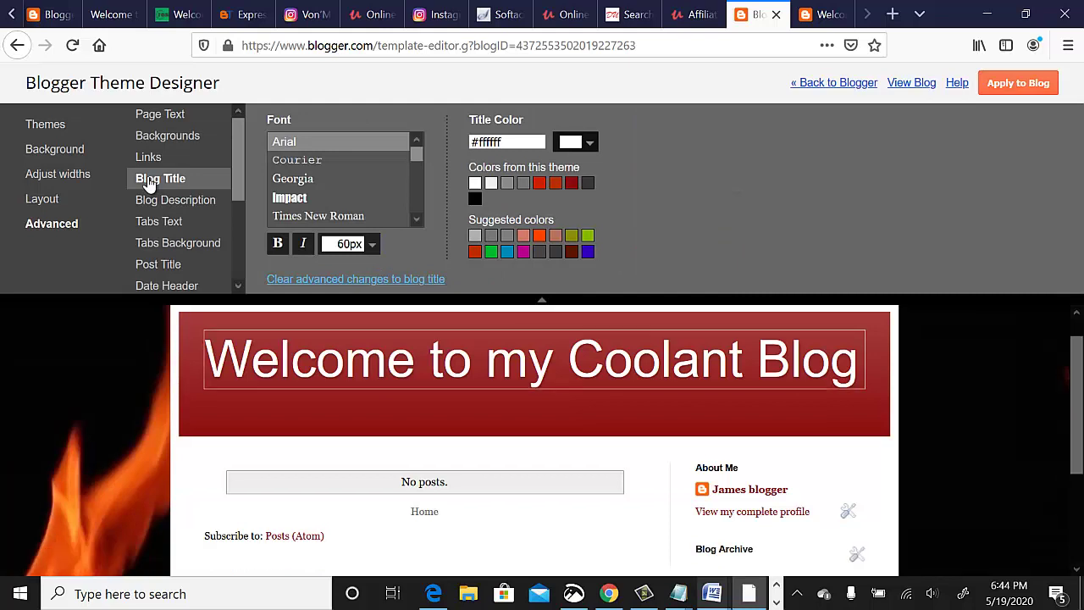
pyautogui.click(297, 161)
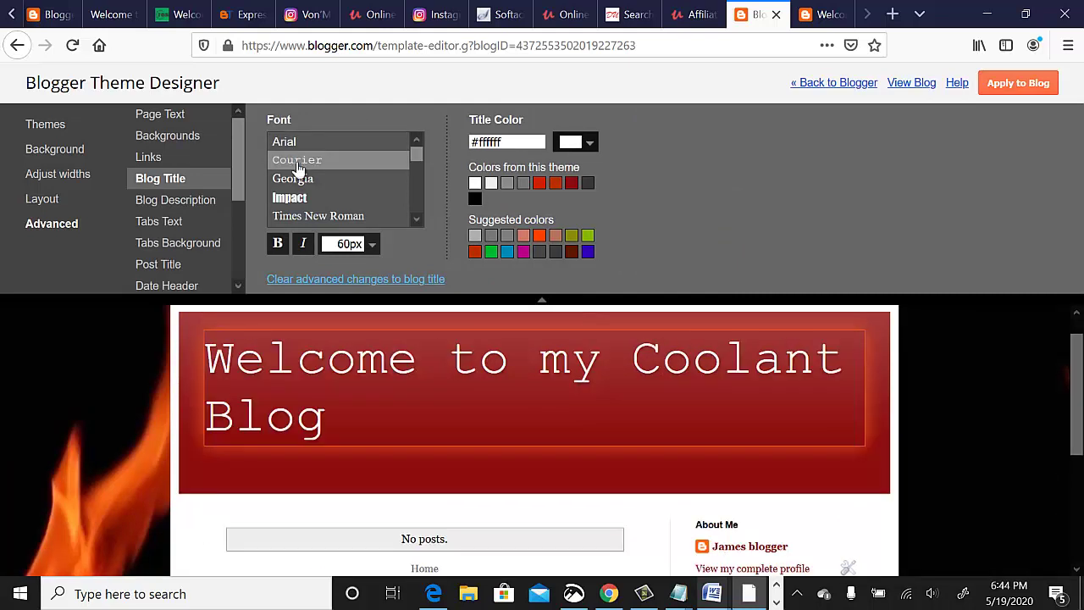
pyautogui.click(313, 217)
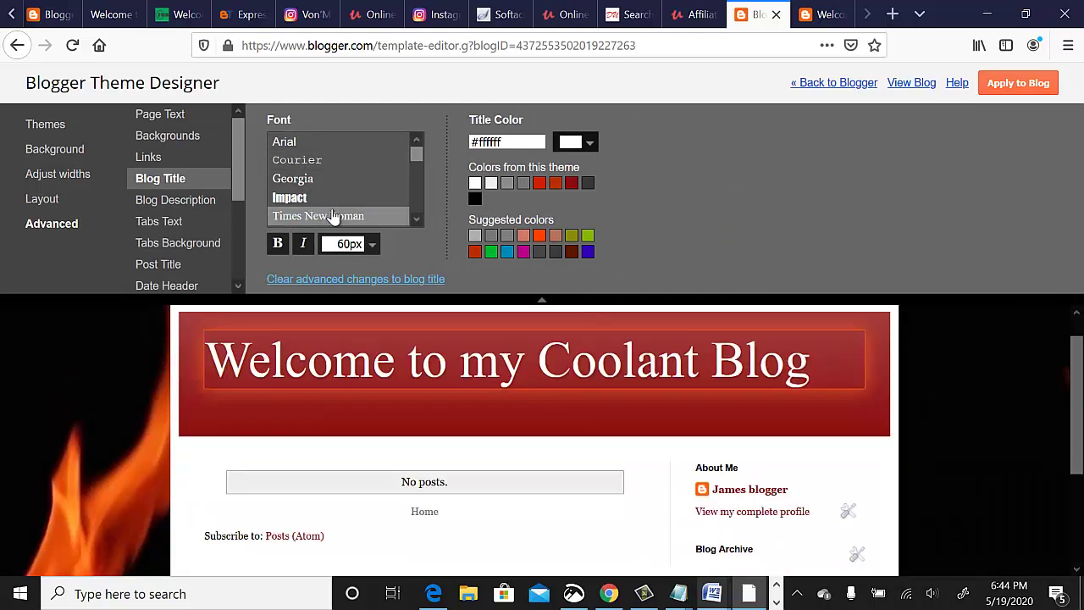
pyautogui.scroll(-2, 416, 224)
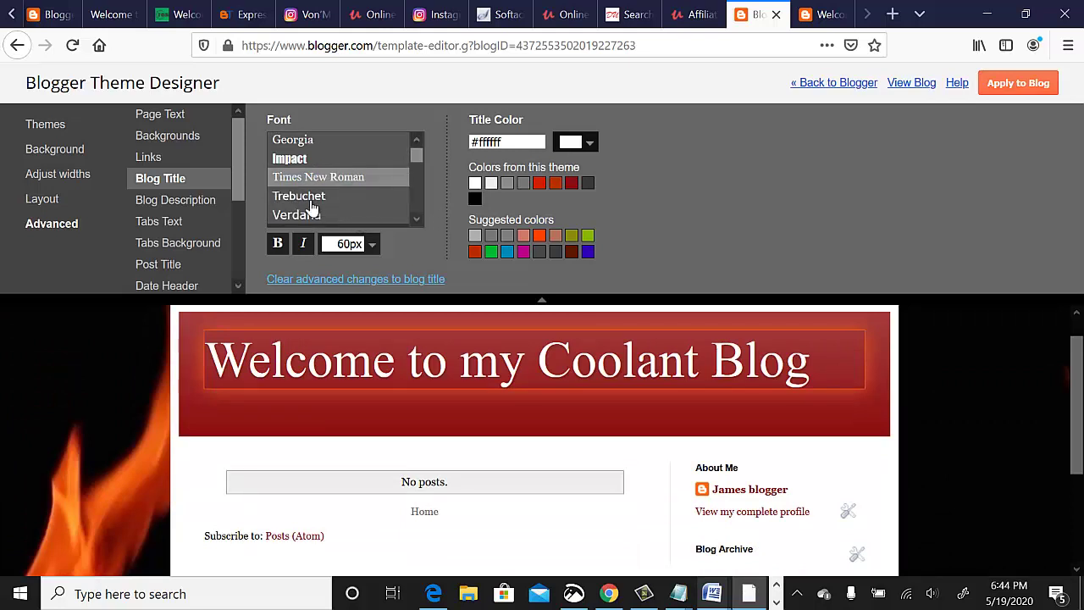
pyautogui.click(311, 203)
pyautogui.click(307, 216)
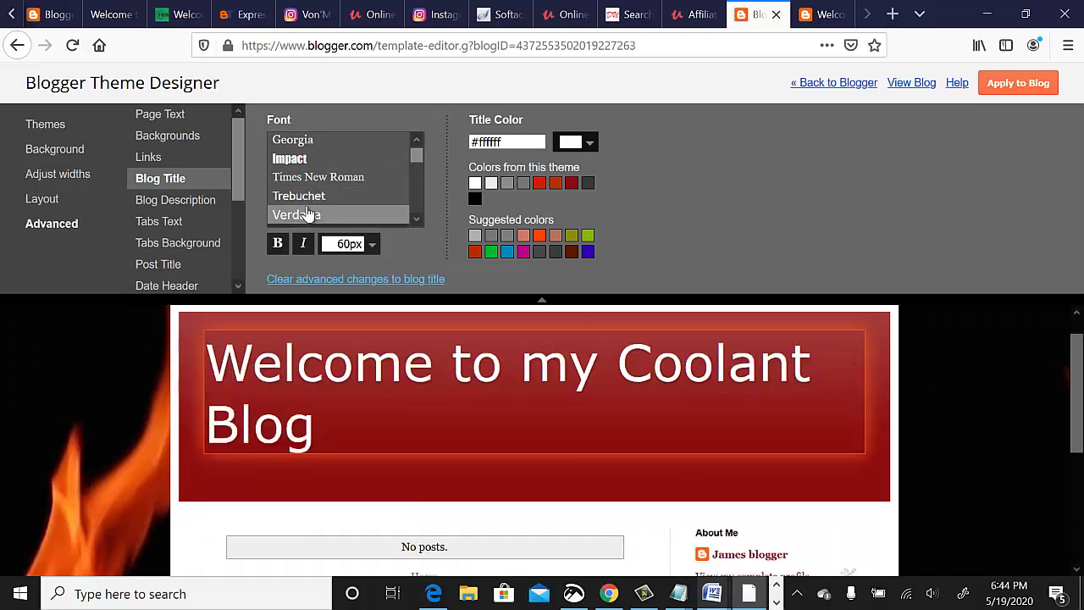
pyautogui.click(292, 198)
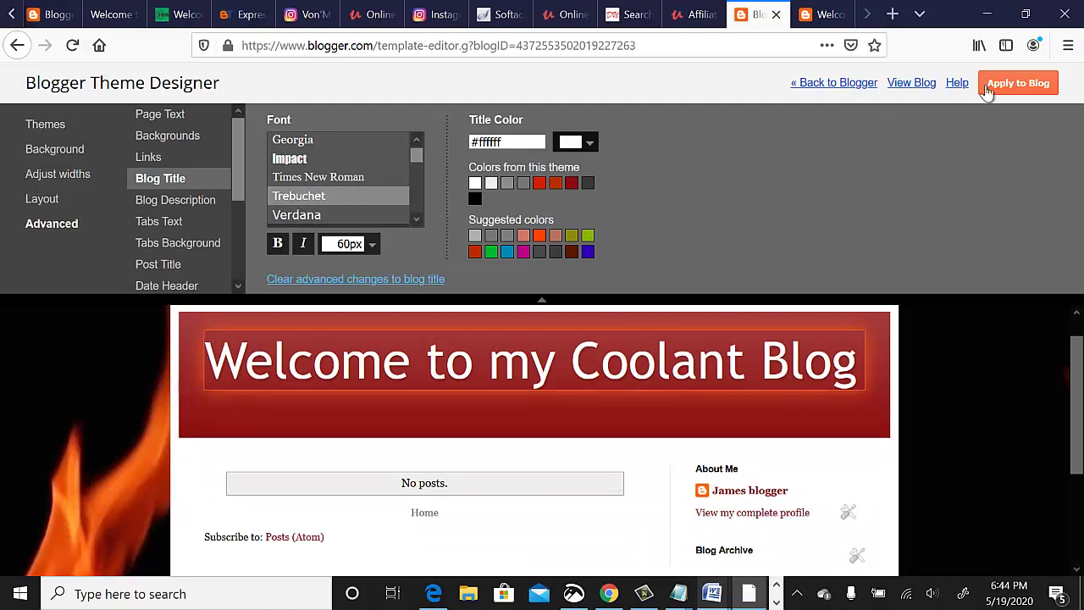
# Step: Apply the customized theme to the blog and reload the live page at coolantblog.blogspot.com to view it
pyautogui.click(1033, 88)
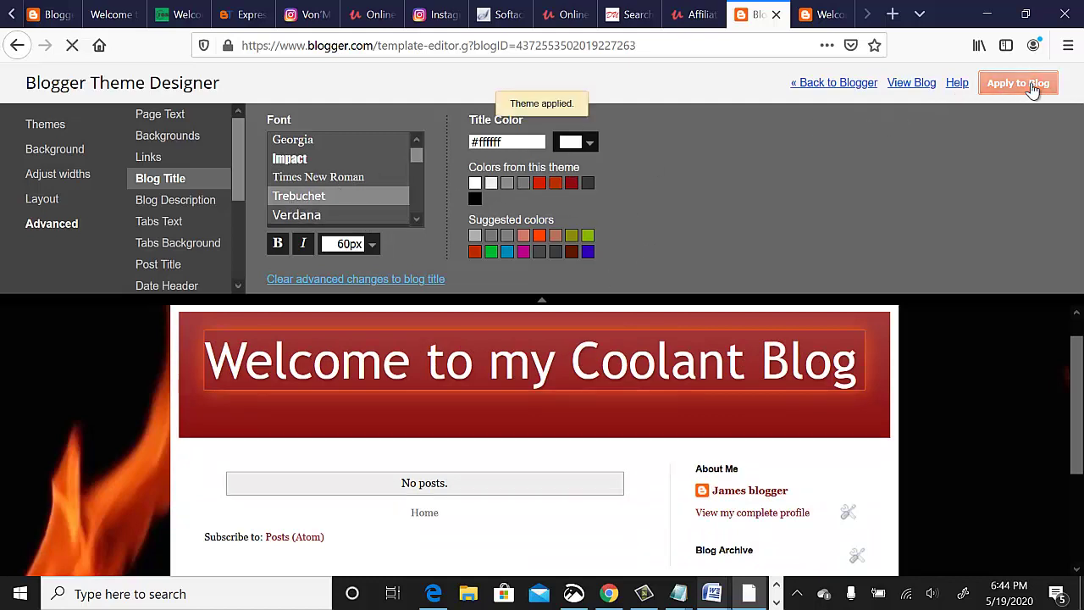
pyautogui.click(904, 82)
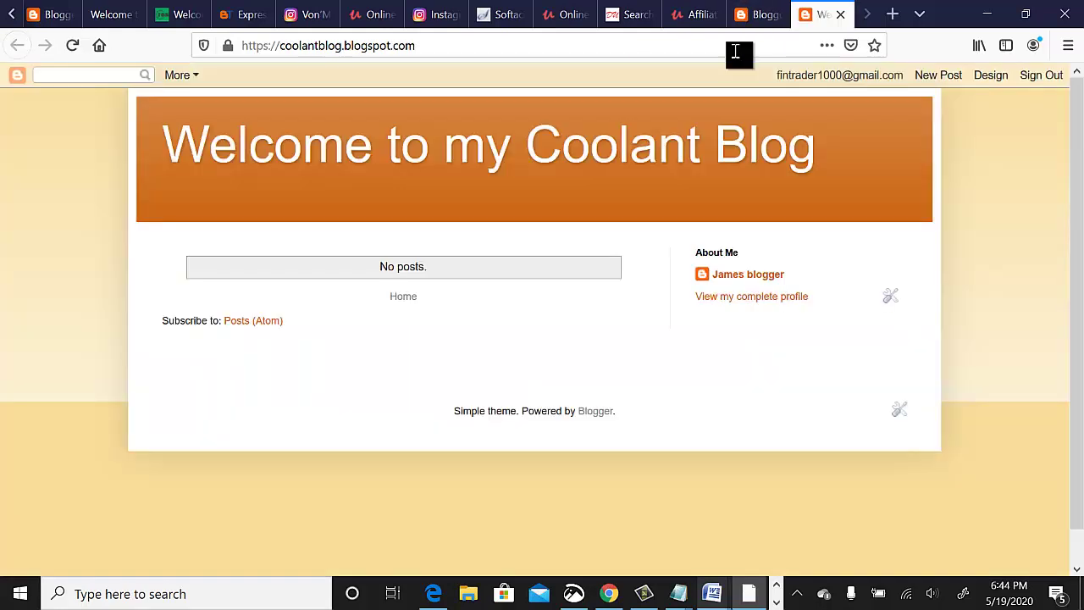
pyautogui.click(72, 45)
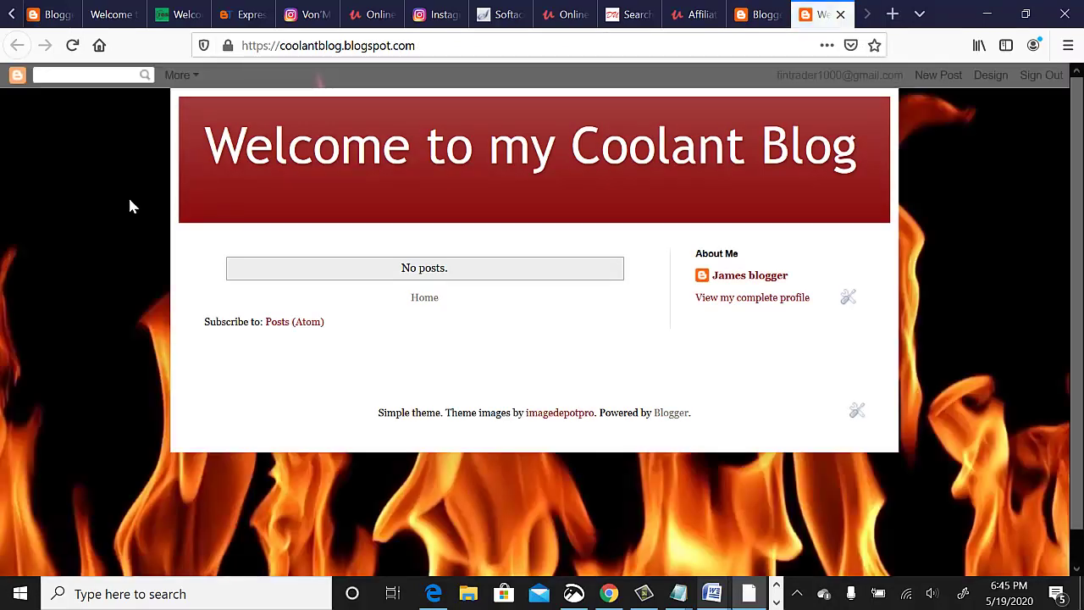
# Step: Switch to the PowerPoint presentation "Blogging for money part 1", review the slide "How to Start a Blog in 6 Steps", and return to the browser
pyautogui.click(756, 18)
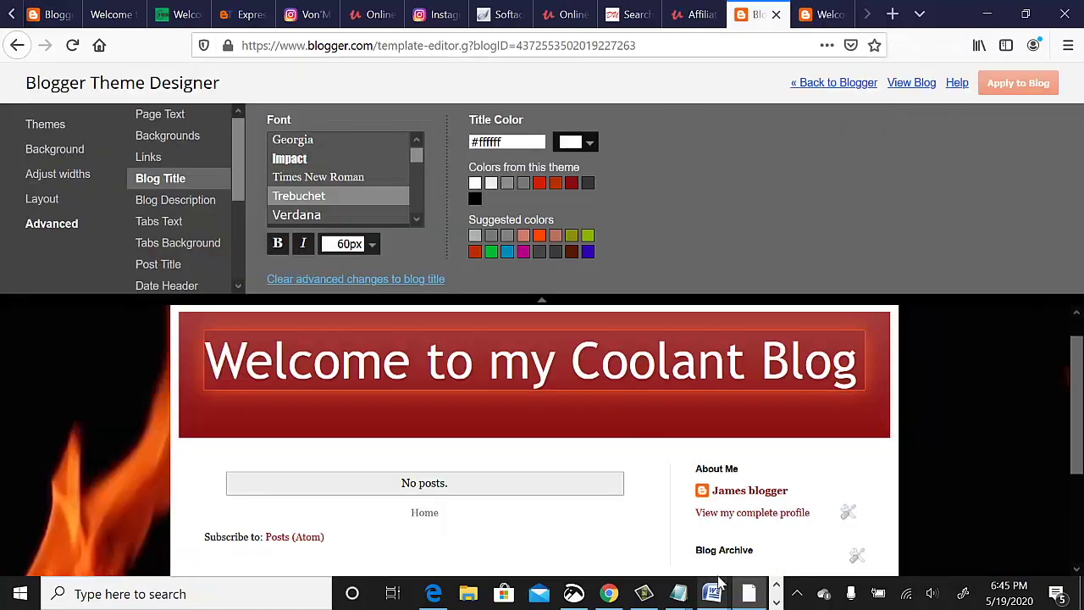
pyautogui.scroll(-1, 643, 597)
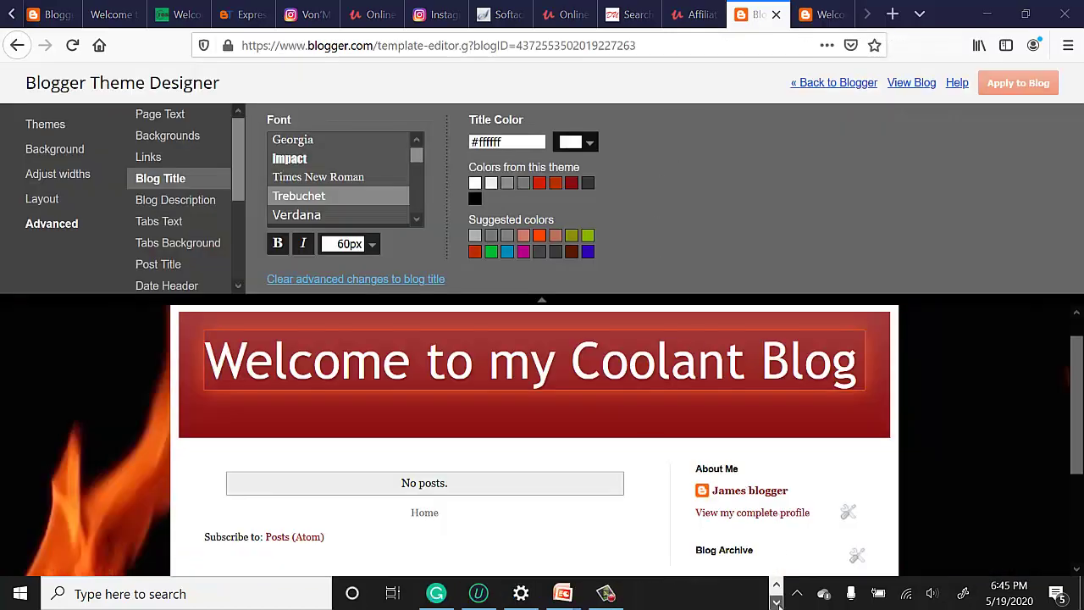
pyautogui.moveTo(562, 592)
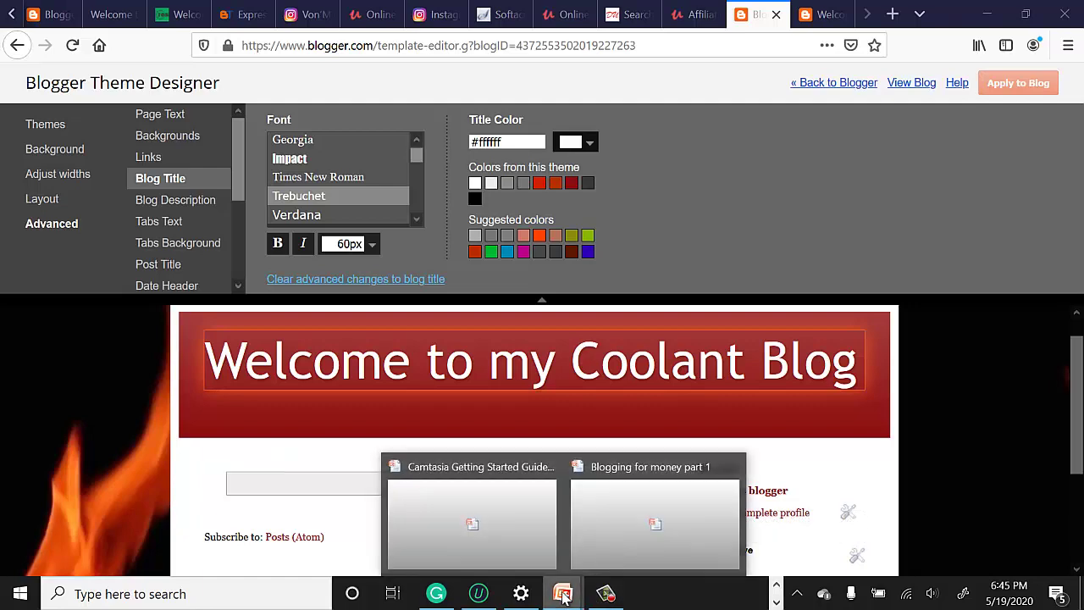
pyautogui.click(663, 529)
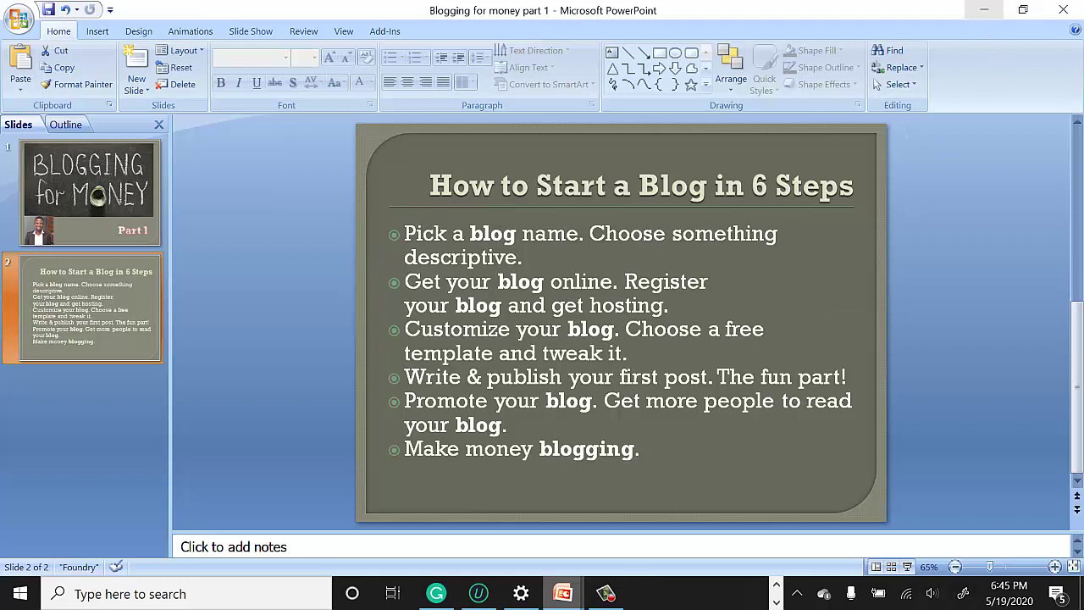
pyautogui.click(770, 587)
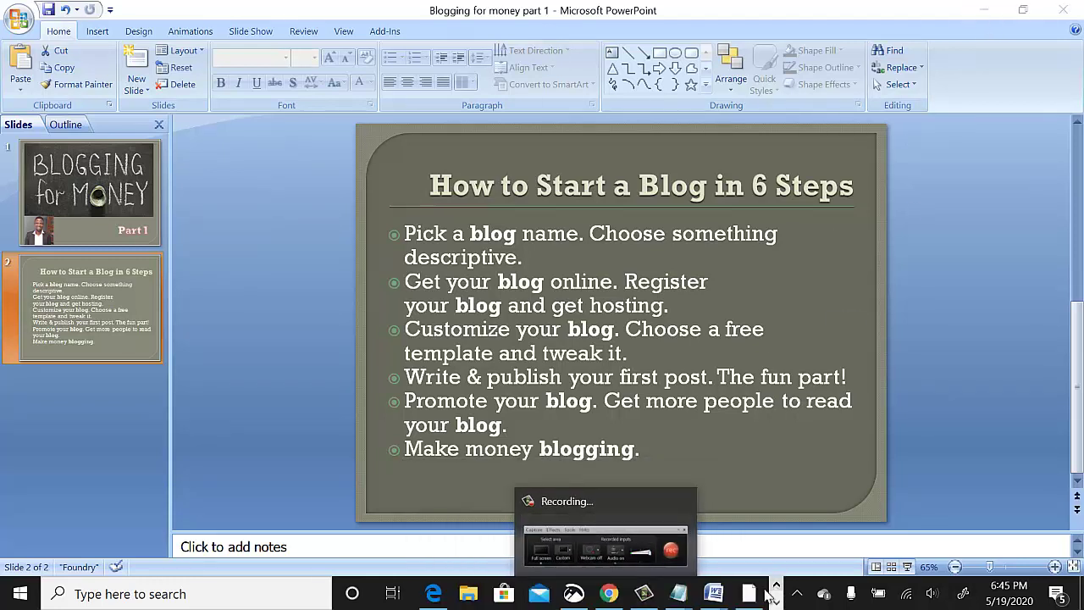
pyautogui.click(748, 592)
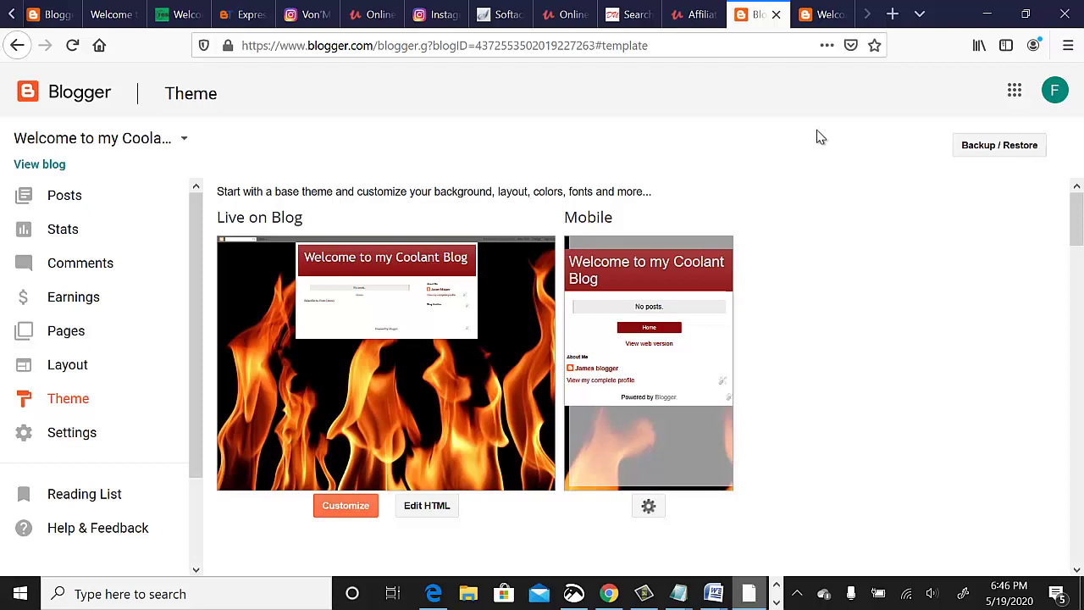
# Step: Open lindaikejisblog.com in a new tab and examine its layout, posts and adverts as an example blog
pyautogui.click(893, 14)
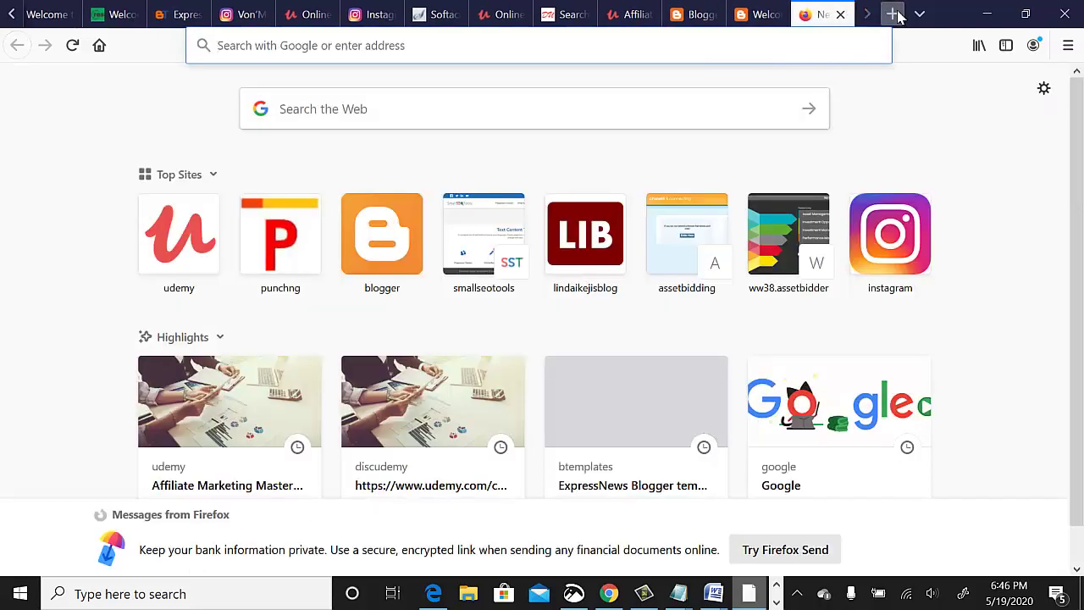
pyautogui.write('lind')
pyautogui.press('Return')
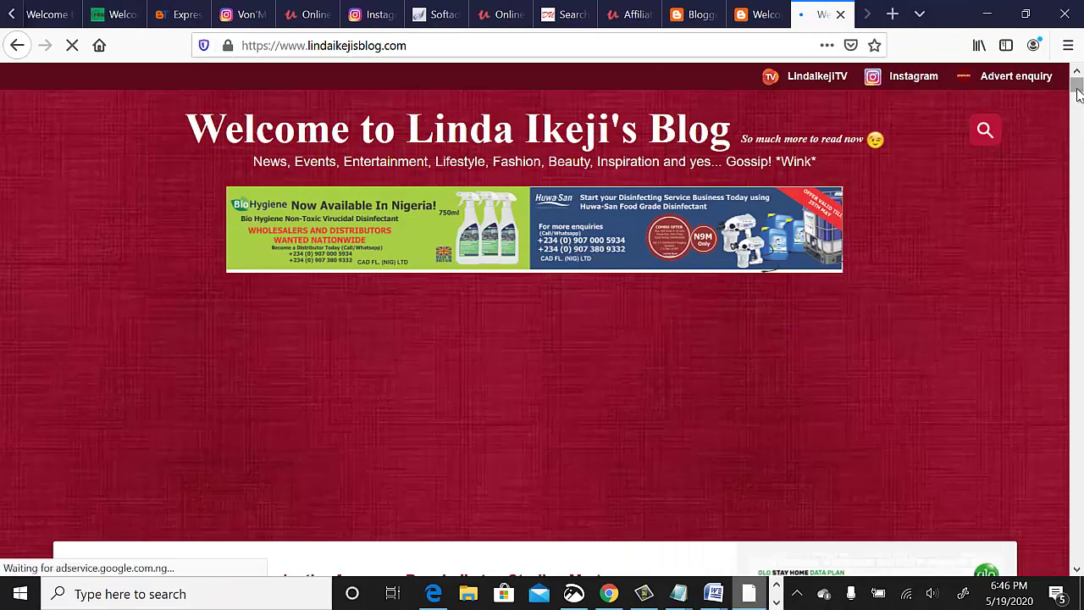
pyautogui.scroll(-2, 1079, 100)
pyautogui.scroll(-1, 1078, 100)
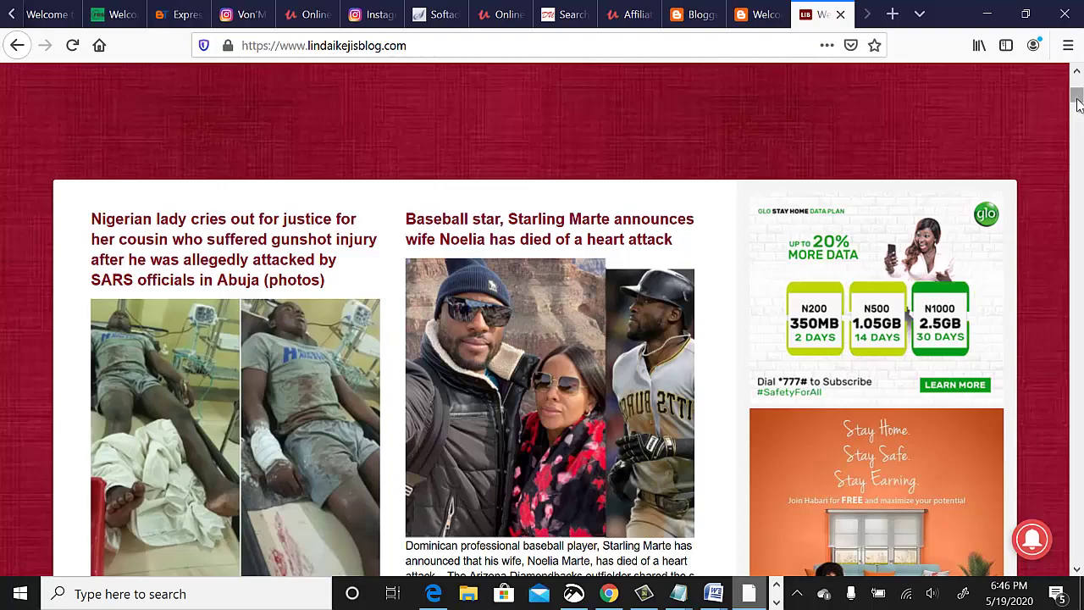
pyautogui.moveTo(1077, 101); pyautogui.dragTo(1078, 174)
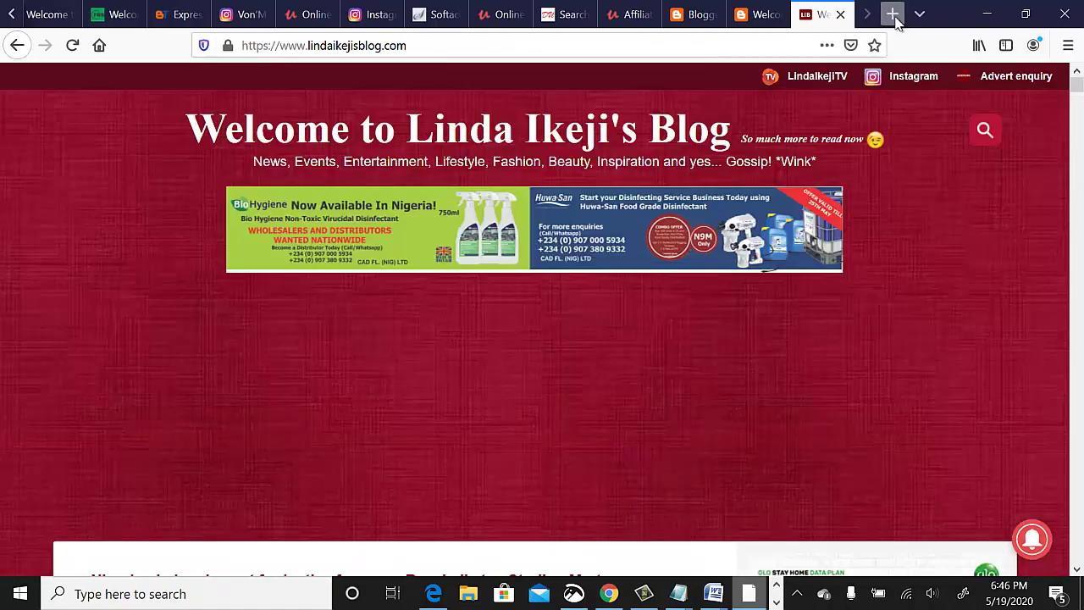
# Step: Open the CNN website in a new tab, look through its World section, and revisit the front page of Linda Ikeji's Blog
pyautogui.click(892, 14)
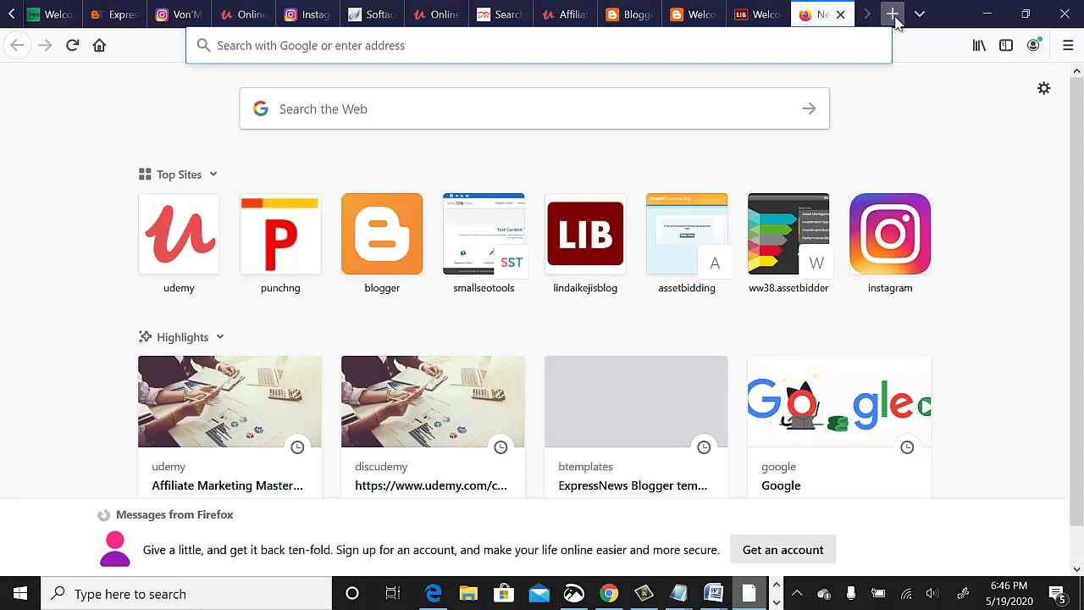
pyautogui.write('l')
pyautogui.press('BackSpace')
pyautogui.press('BackSpace')
pyautogui.write('cnn')
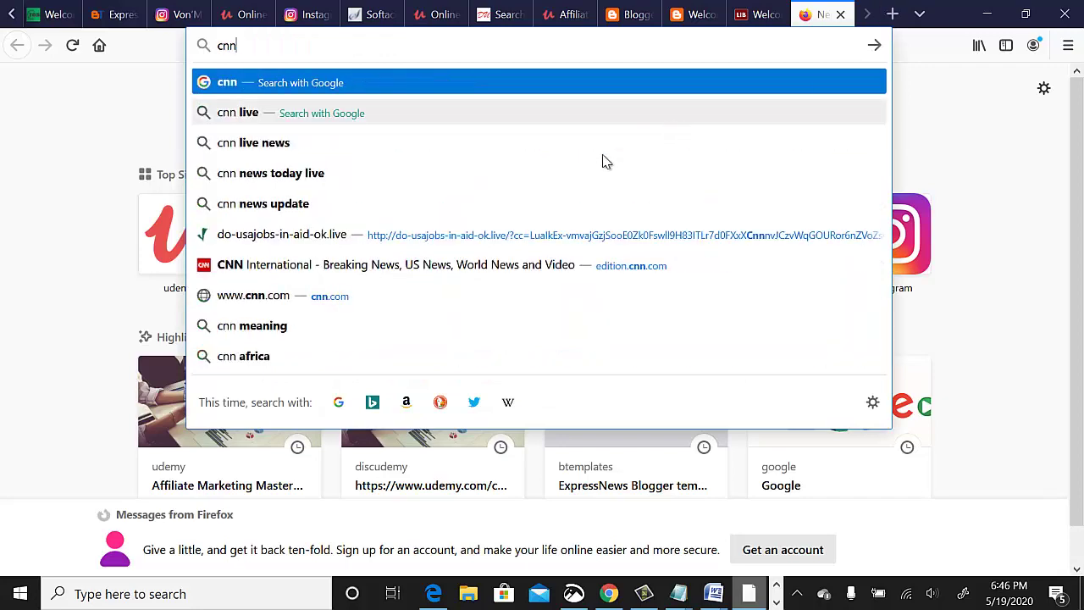
pyautogui.click(322, 298)
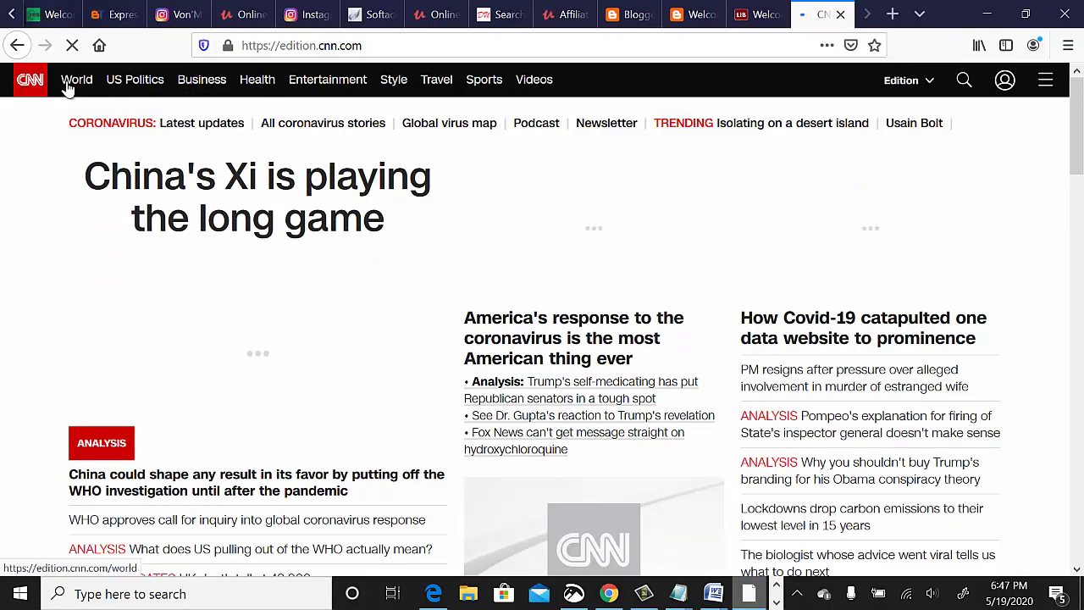
pyautogui.click(89, 87)
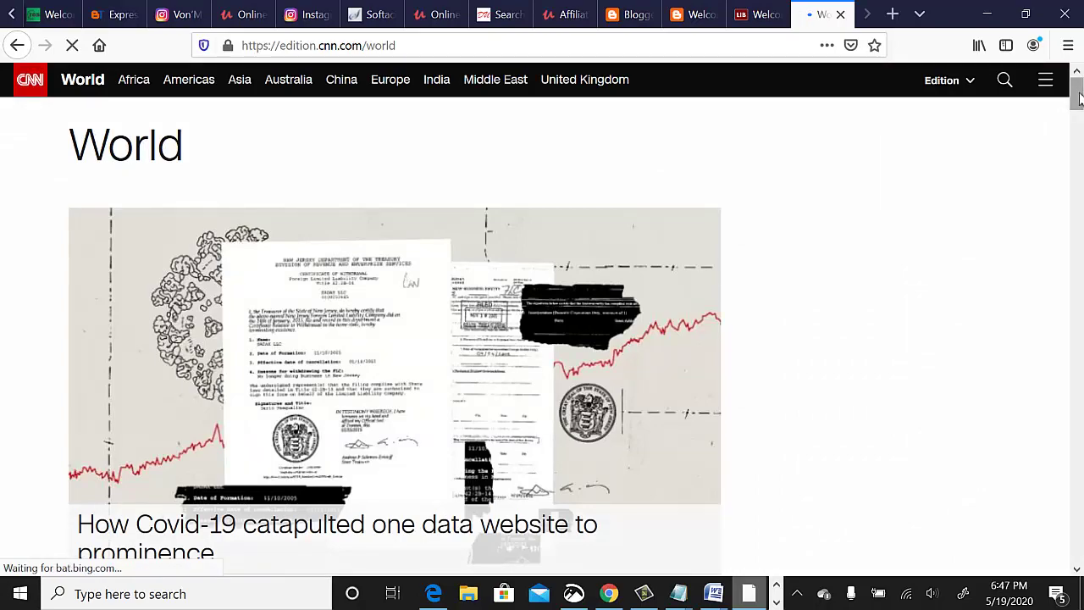
pyautogui.moveTo(1078, 99); pyautogui.dragTo(1079, 179)
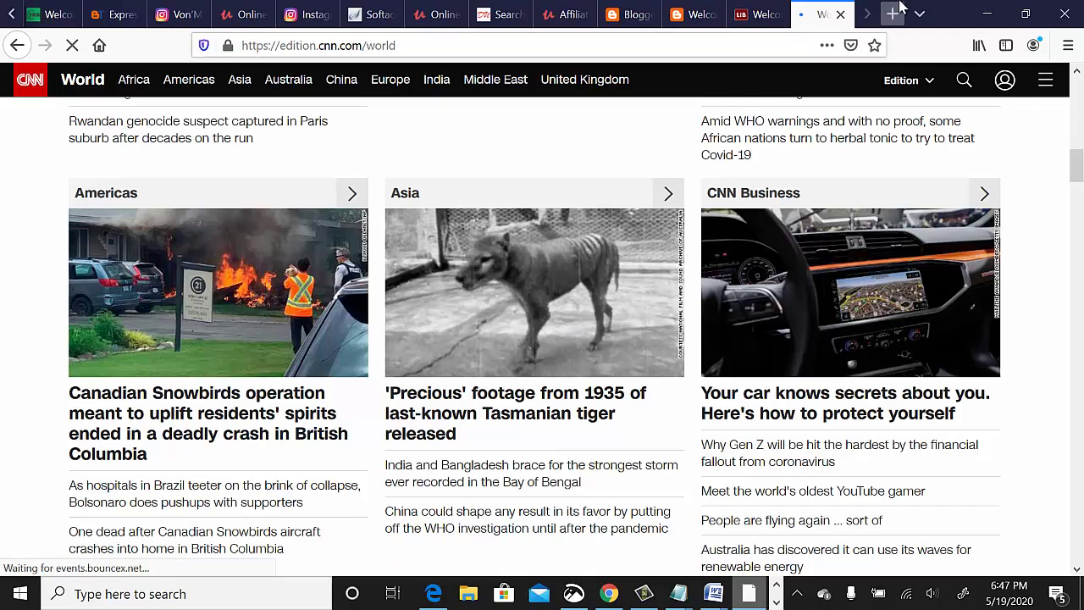
pyautogui.click(751, 18)
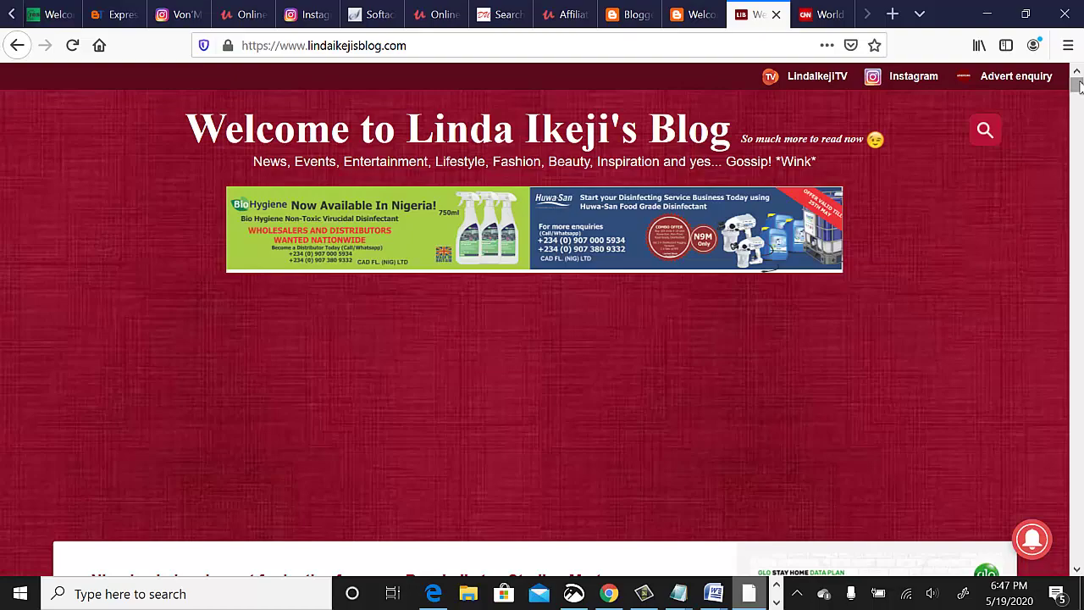
pyautogui.moveTo(1079, 93)
pyautogui.mouseDown()
pyautogui.moveTo(1076, 116)
pyautogui.moveTo(1076, 84)
pyautogui.mouseUp()
# Step: Open nairaland.com in a new tab and examine its forum categories, adverts and news headlines as an example site
pyautogui.click(894, 15)
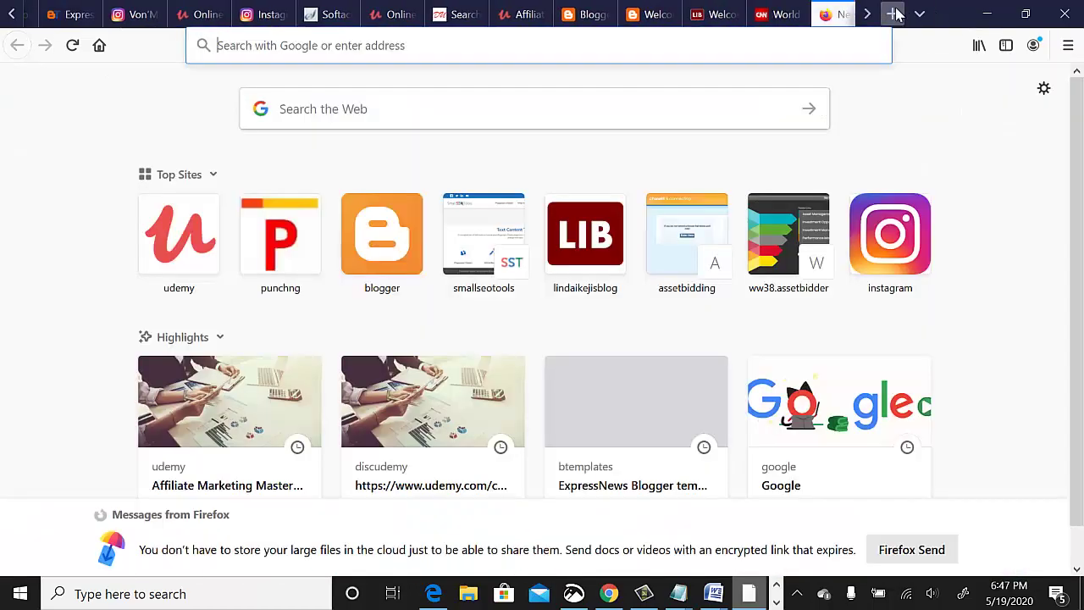
pyautogui.write('na')
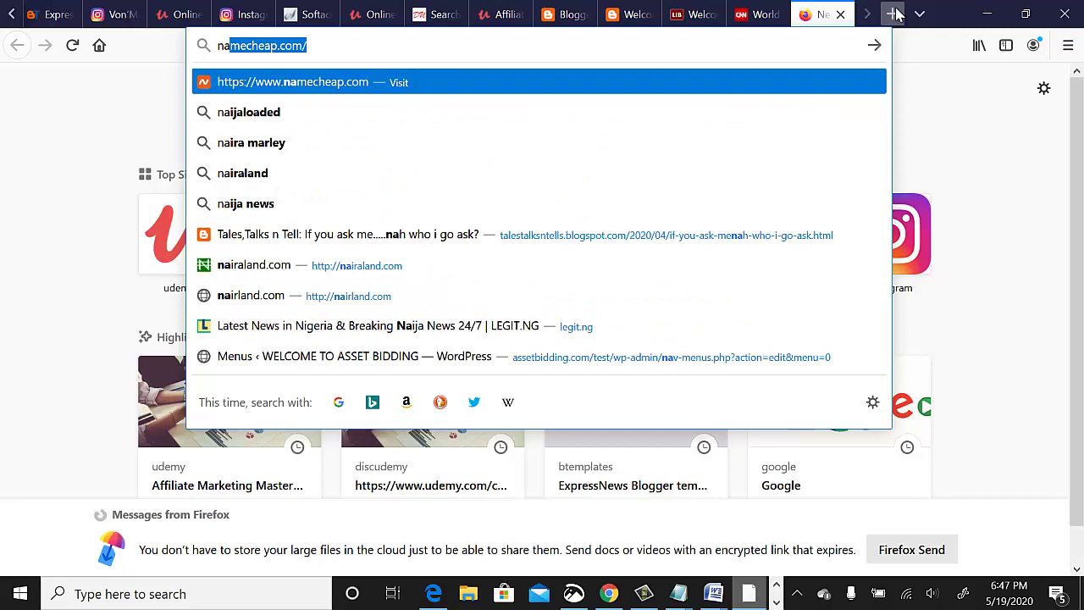
pyautogui.write('ira')
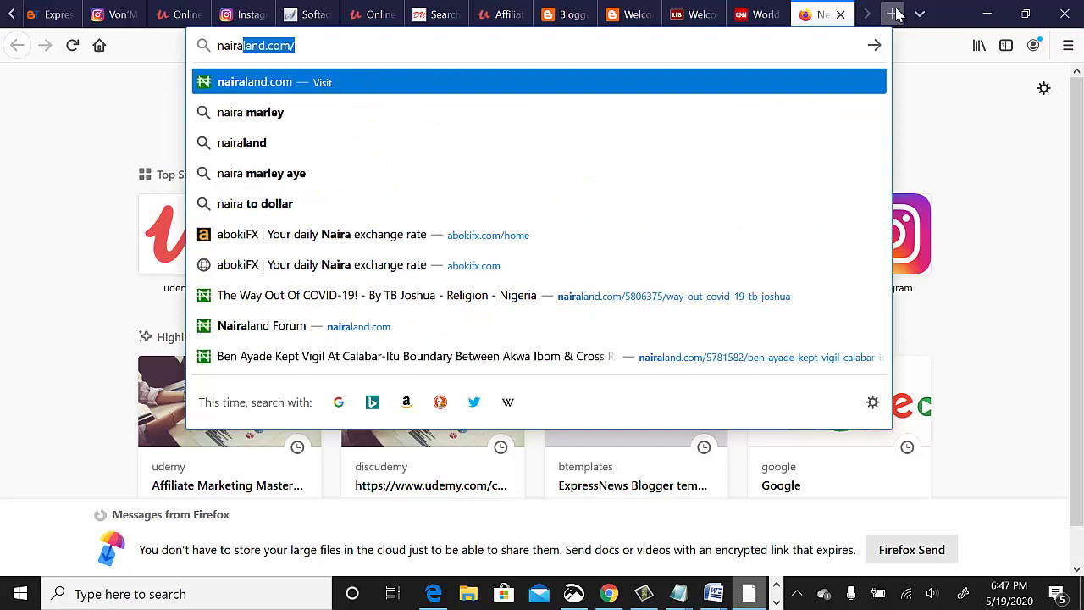
pyautogui.press('Return')
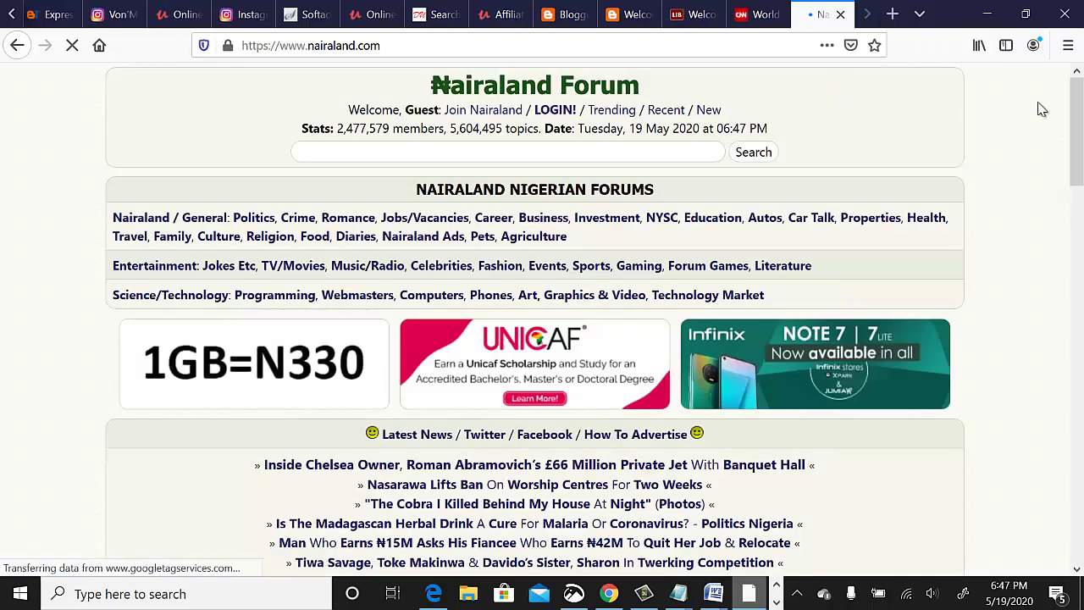
pyautogui.moveTo(1081, 115); pyautogui.dragTo(1081, 161)
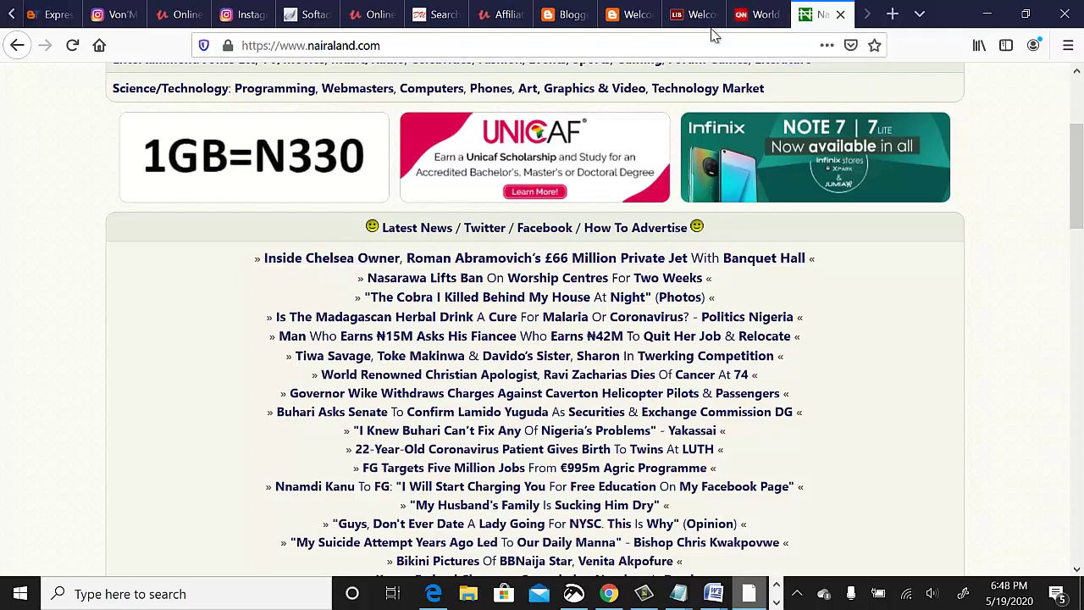
# Step: Return to Linda Ikeji's Blog, open the article about baseball star Starling Marte, and copy its headline
pyautogui.click(759, 17)
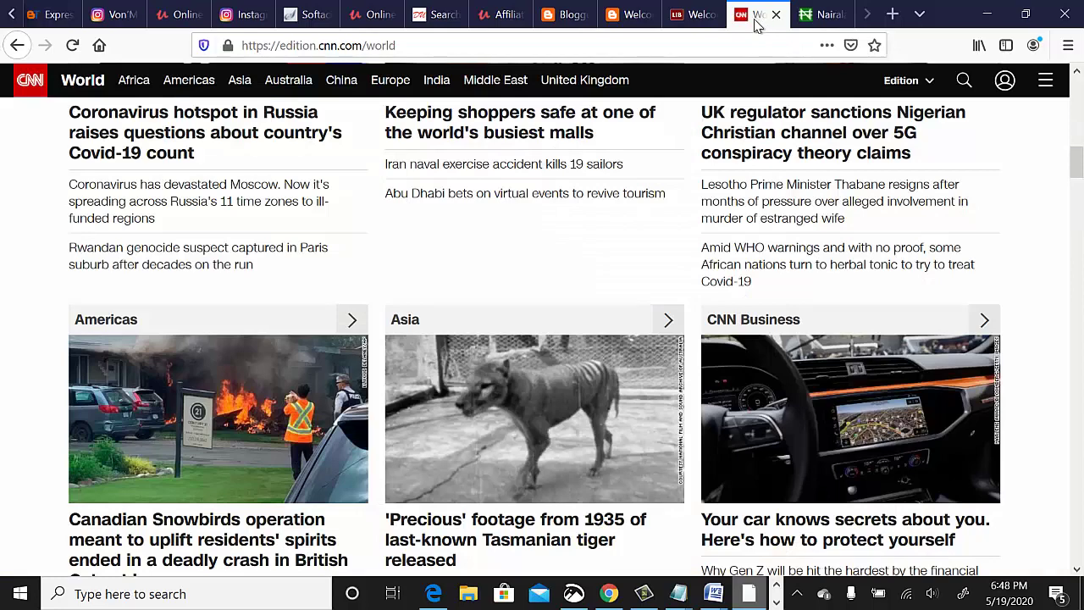
pyautogui.click(689, 16)
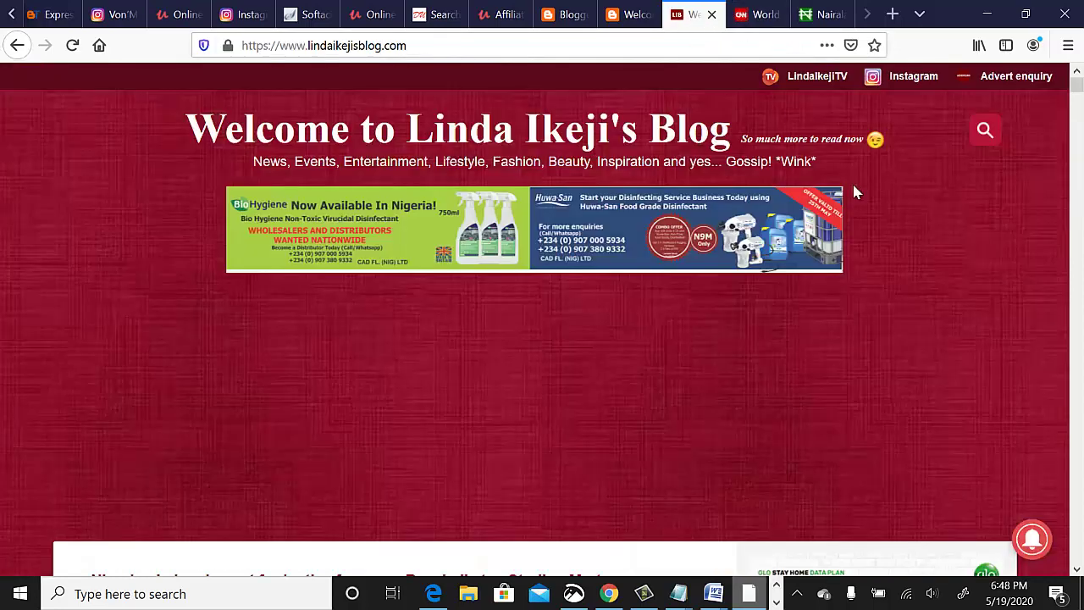
pyautogui.moveTo(1076, 95); pyautogui.dragTo(1078, 107)
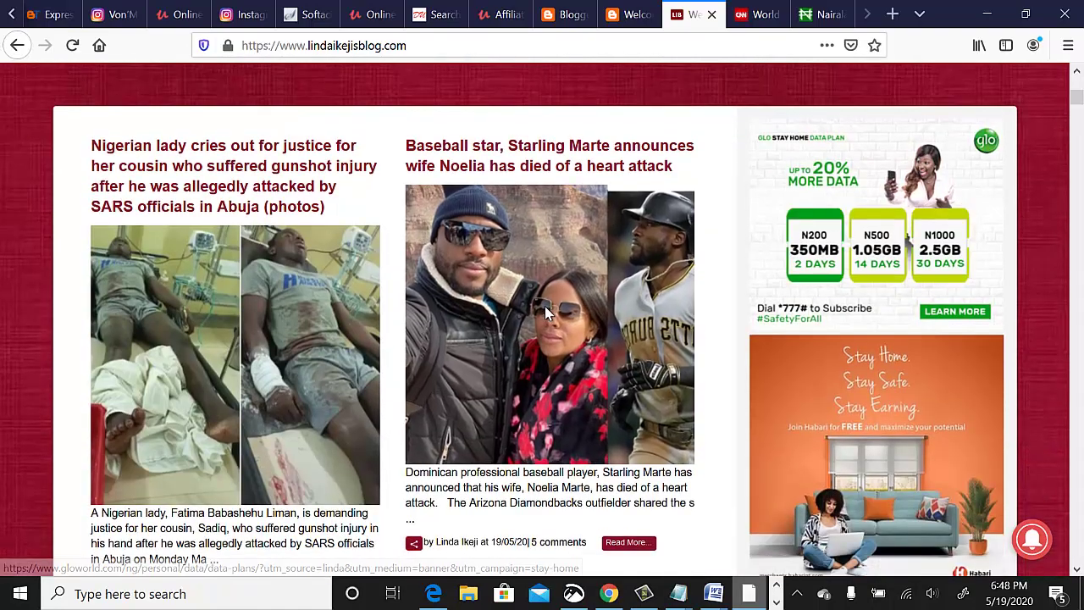
pyautogui.click(518, 151)
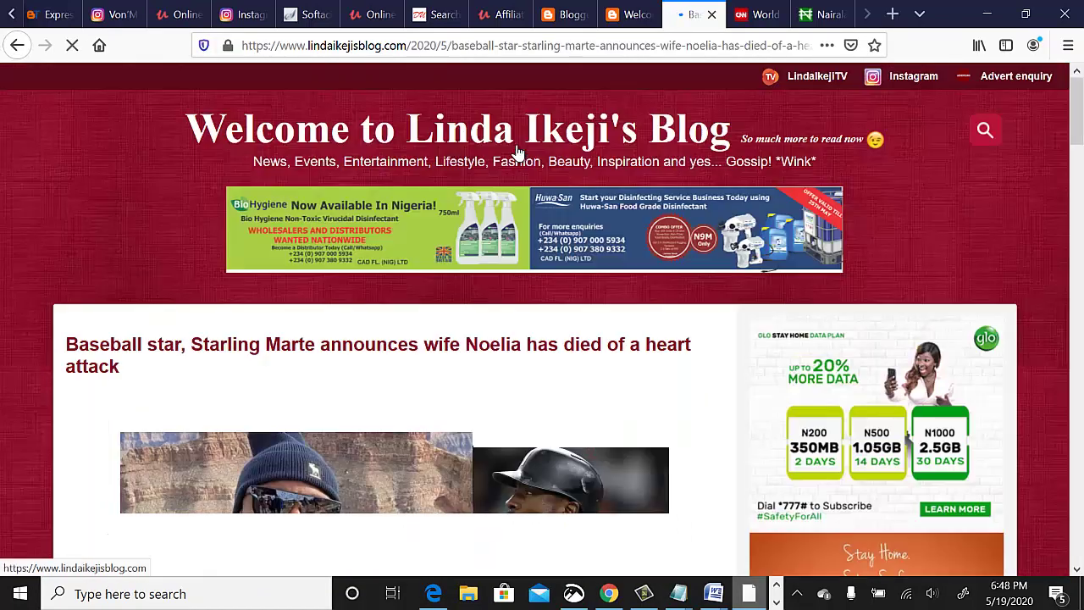
pyautogui.scroll(-5, 961, 209)
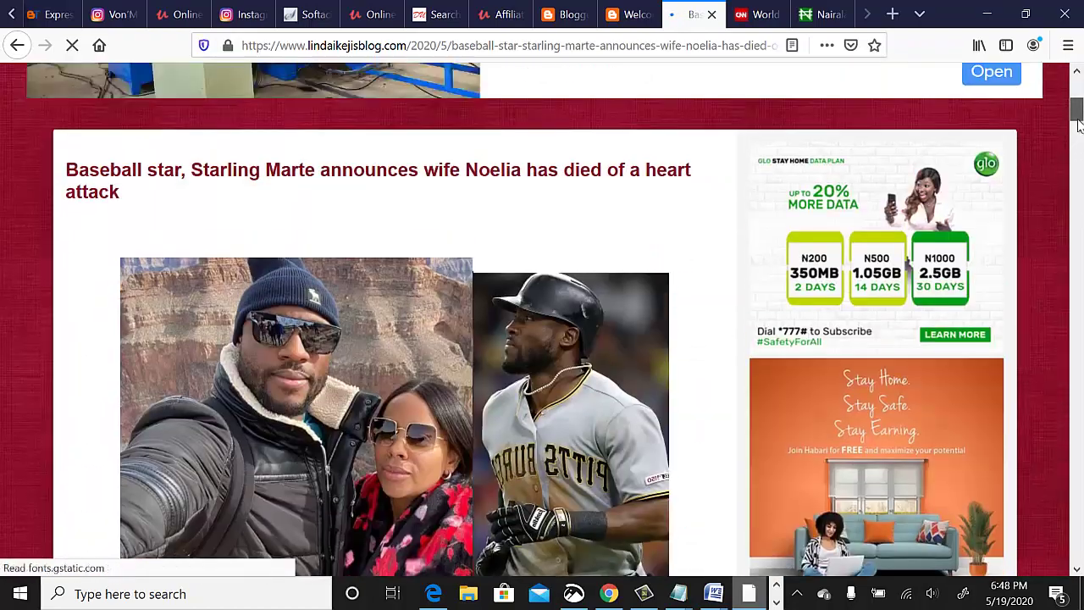
pyautogui.moveTo(118, 201); pyautogui.dragTo(66, 171)
pyautogui.hotkey('ctrl', 'c')
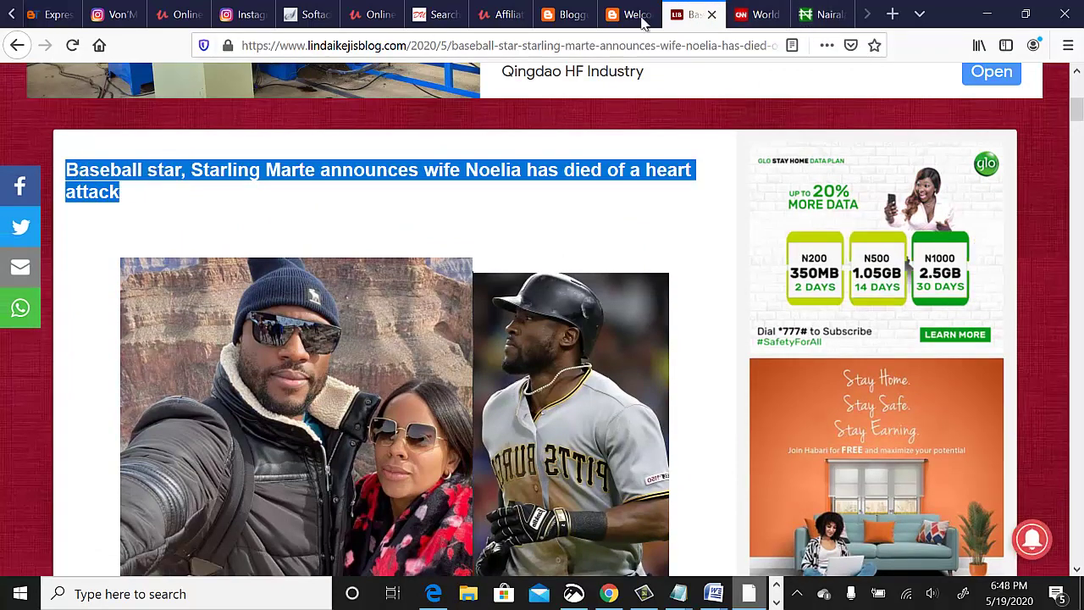
# Step: Create a new post for the Coolant blog in Blogger and paste the copied article headline as its title
pyautogui.click(606, 23)
pyautogui.click(564, 19)
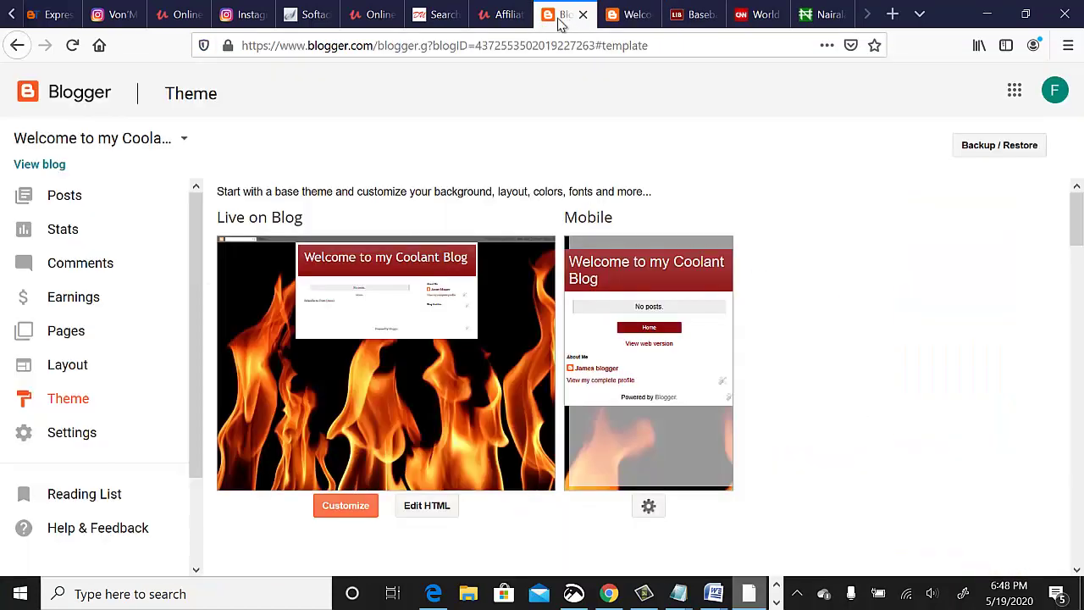
pyautogui.click(68, 202)
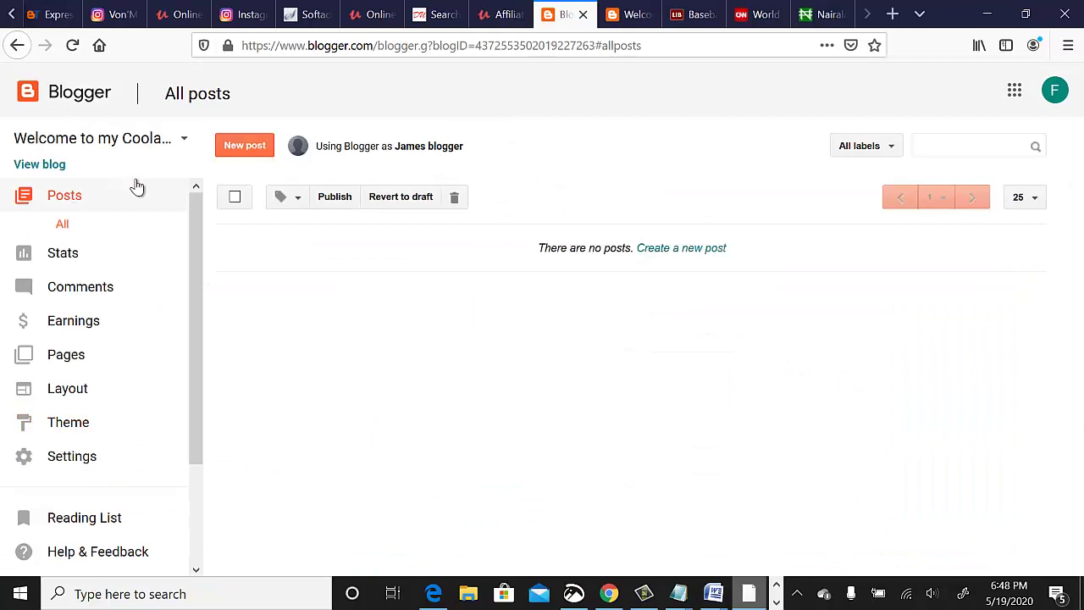
pyautogui.click(250, 155)
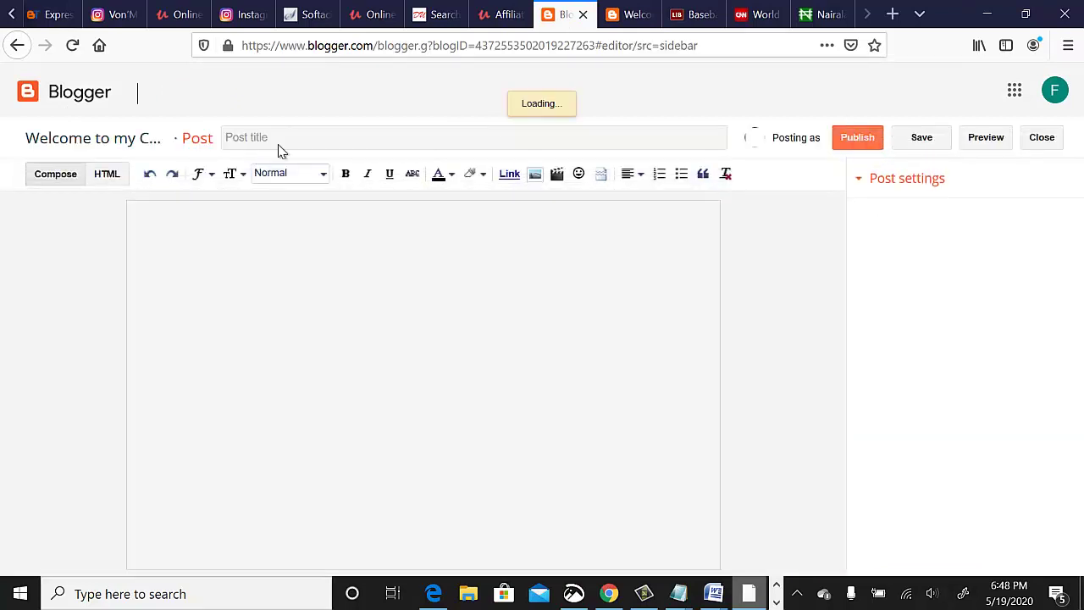
pyautogui.hotkey('ctrl', 'v')
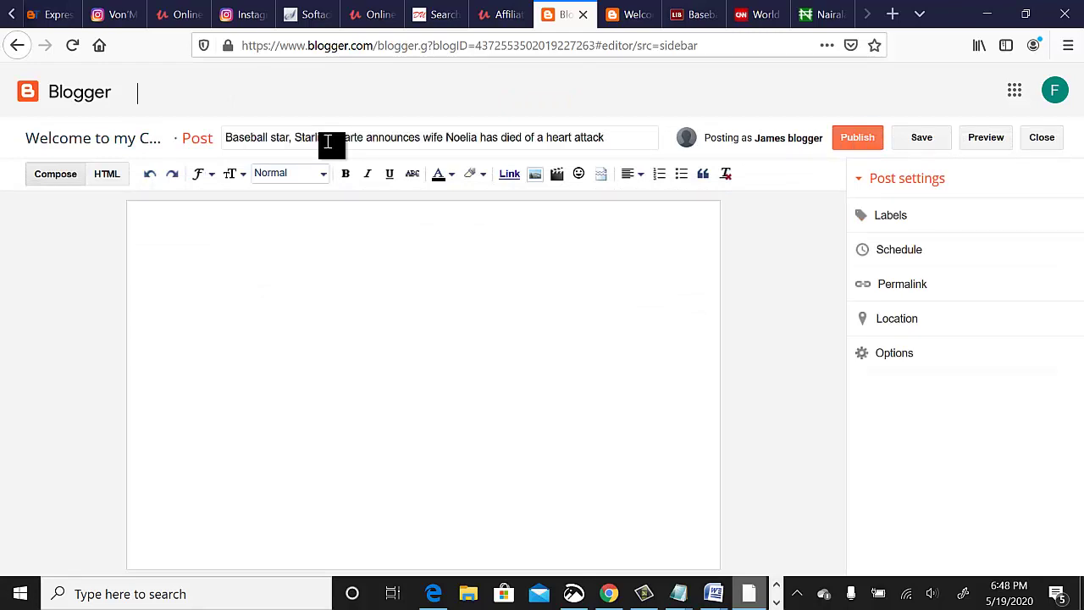
pyautogui.click(341, 271)
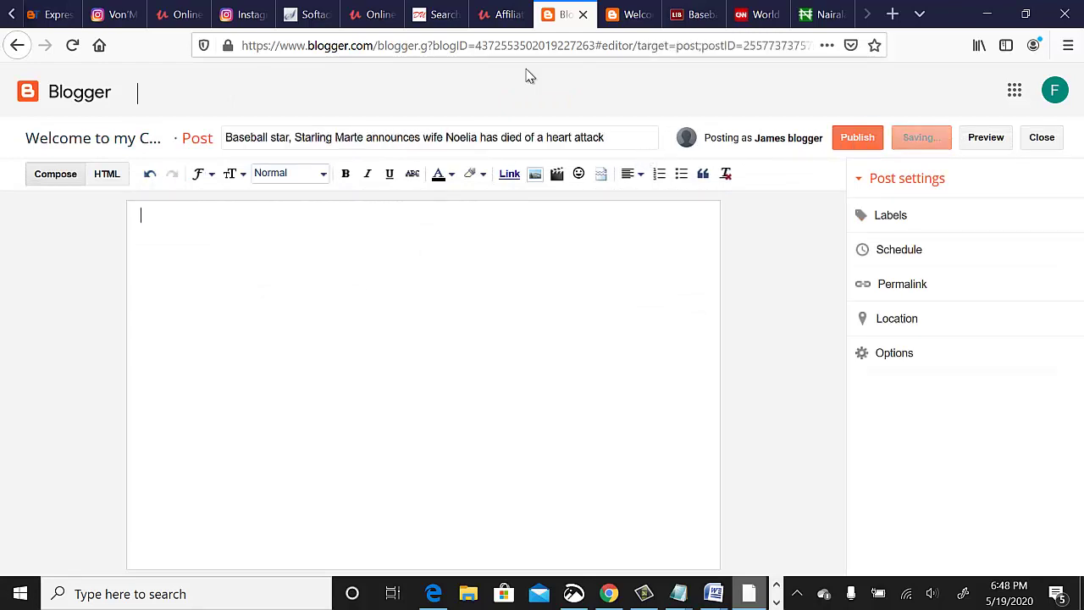
# Step: Try to copy the photo from the Starling Marte article into the body of the new post
pyautogui.click(693, 15)
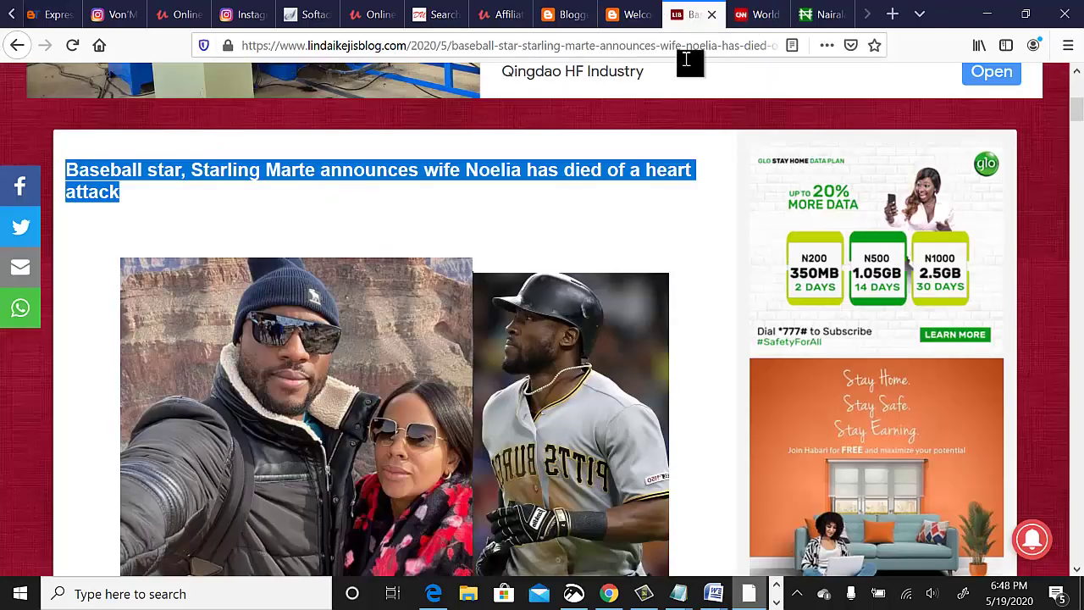
pyautogui.scroll(-4, 1075, 122)
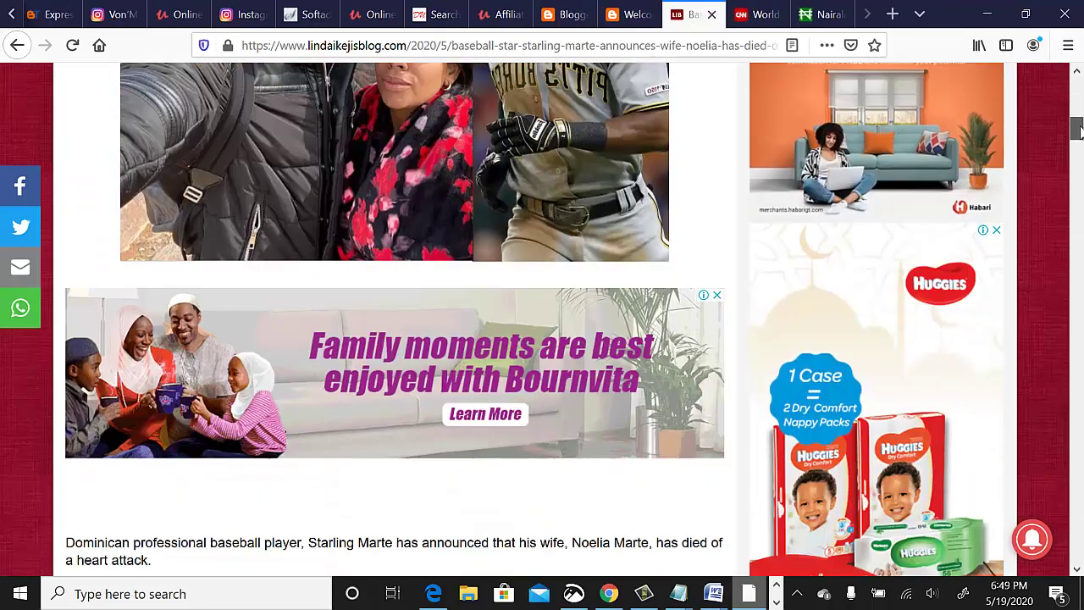
pyautogui.scroll(2, 1077, 123)
pyautogui.rightClick(431, 261)
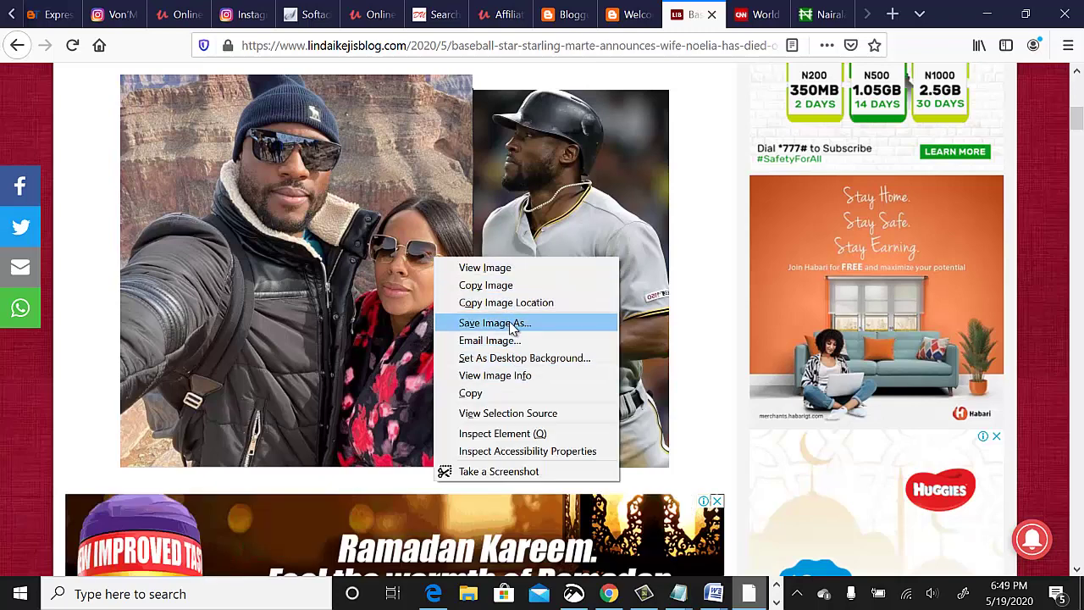
pyautogui.click(493, 394)
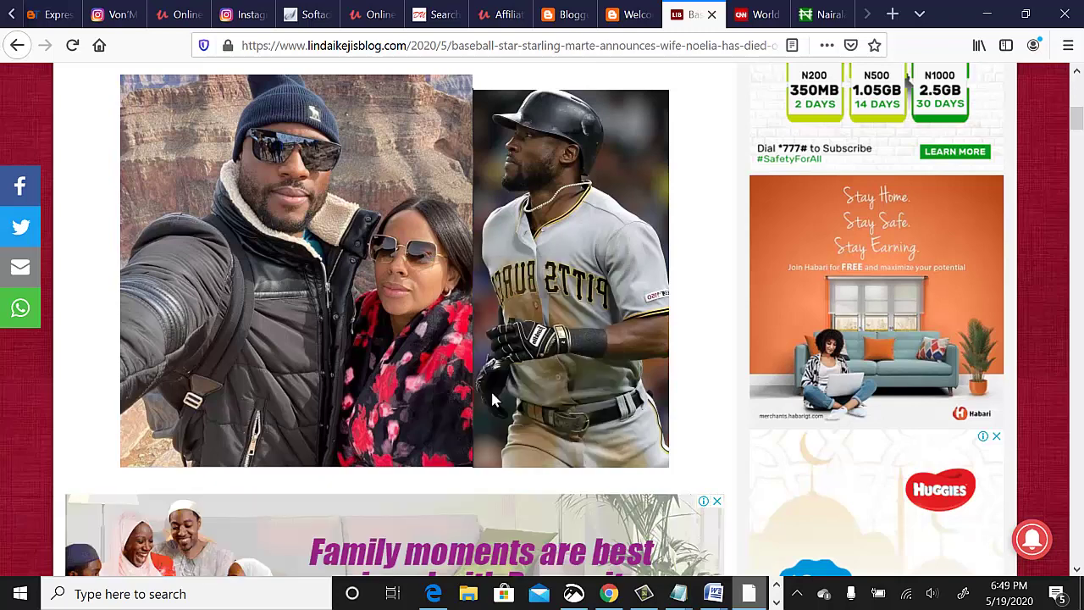
pyautogui.click(567, 15)
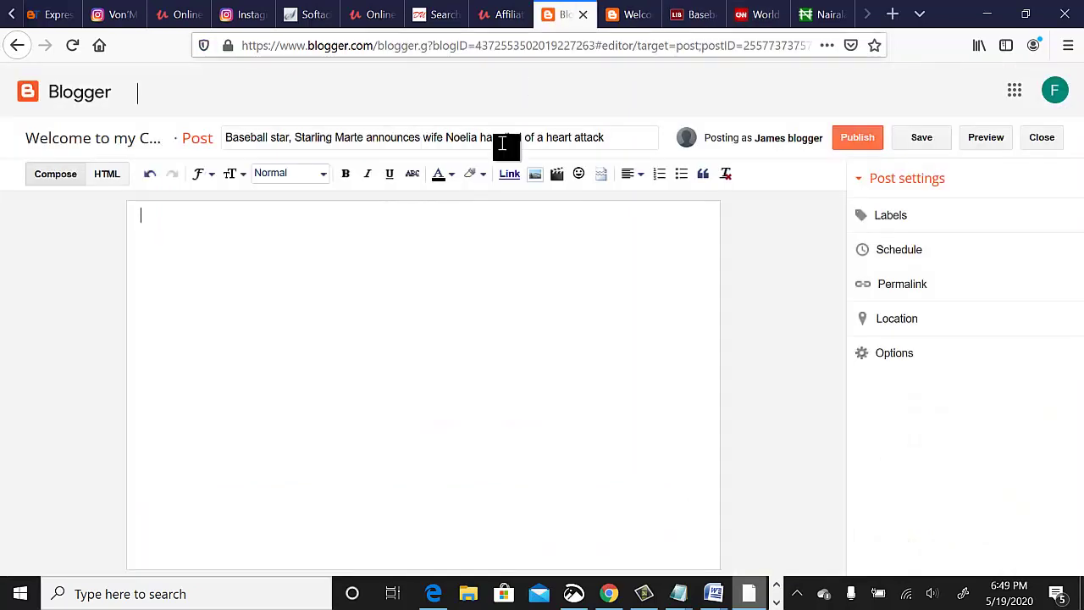
pyautogui.click(443, 267)
pyautogui.hotkey('ctrl', 'v')
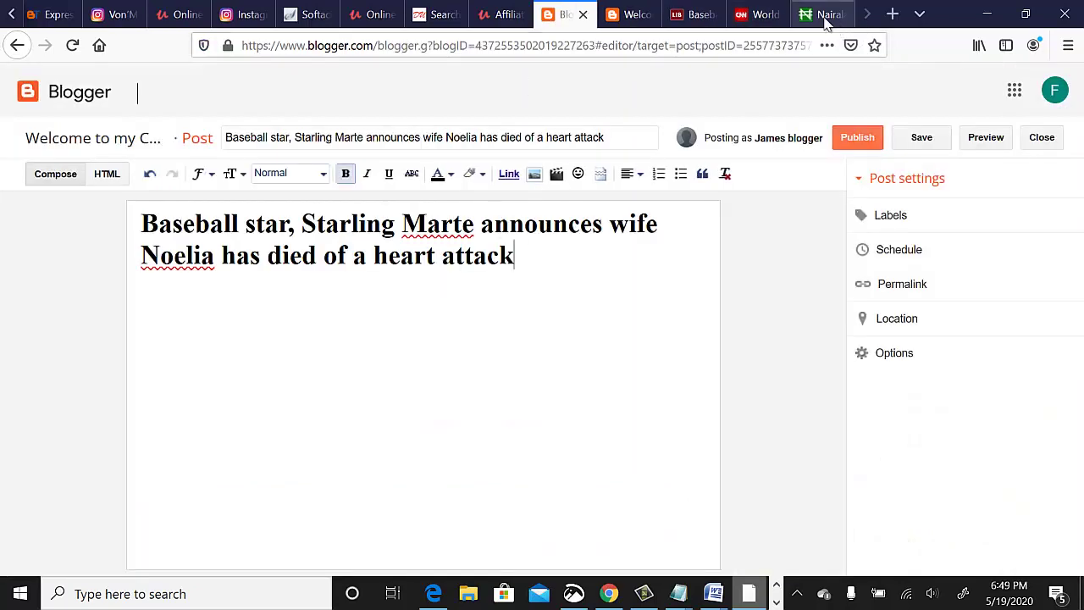
# Step: Copy the article's photo as an image and paste it over the headline text in the post body
pyautogui.click(762, 15)
pyautogui.click(695, 14)
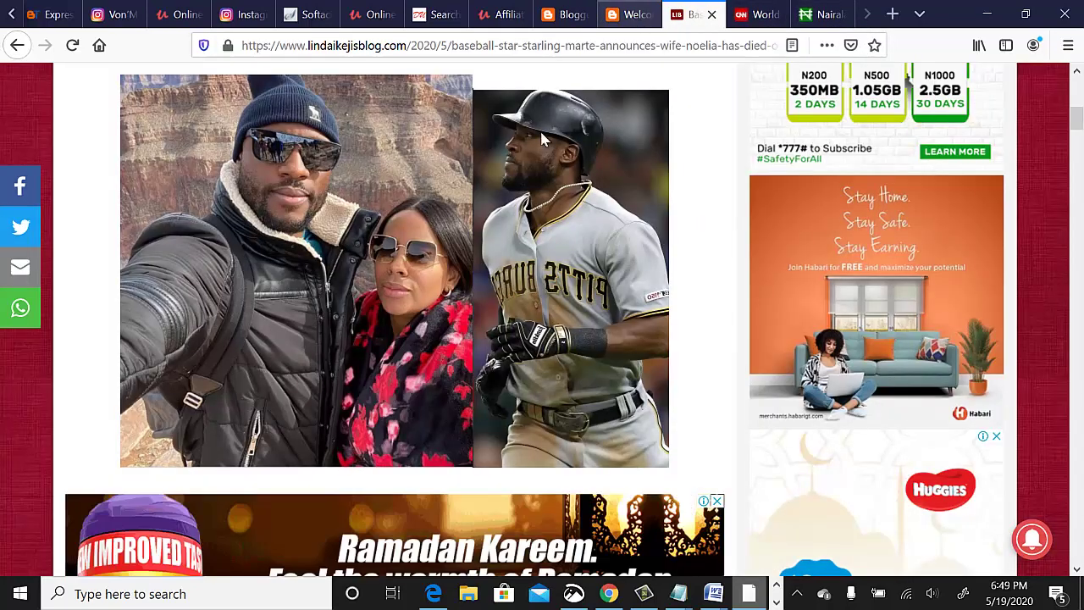
pyautogui.rightClick(428, 247)
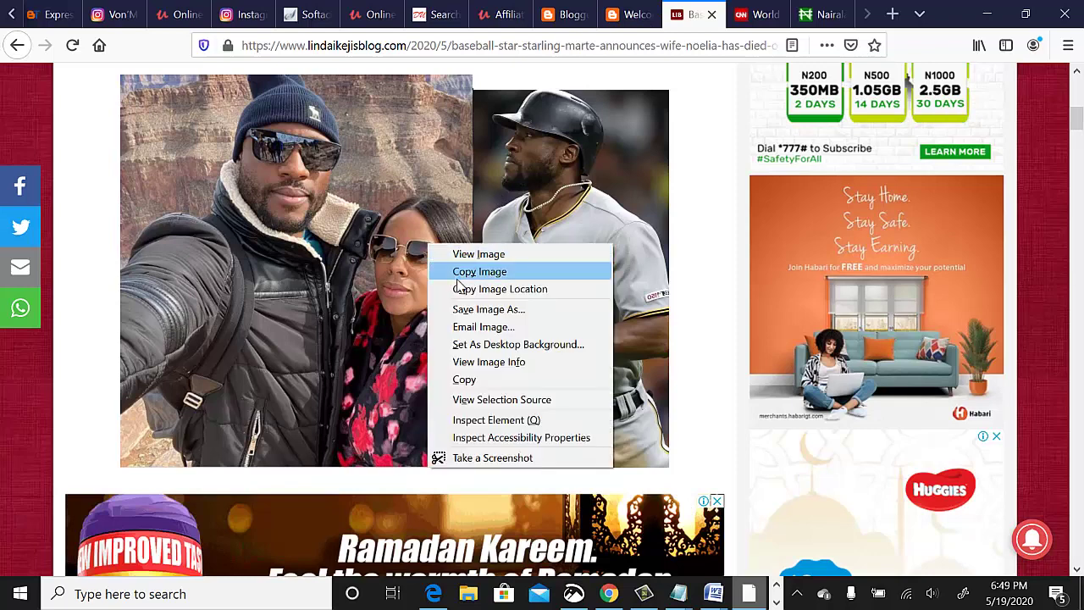
pyautogui.click(497, 272)
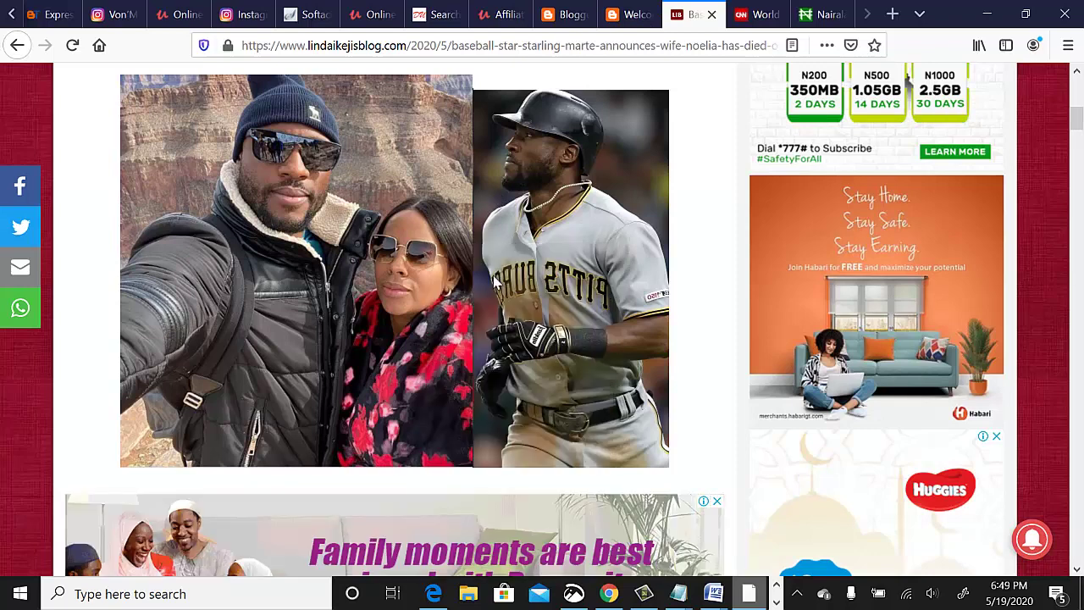
pyautogui.click(563, 14)
pyautogui.hotkey('ctrl', 'a')
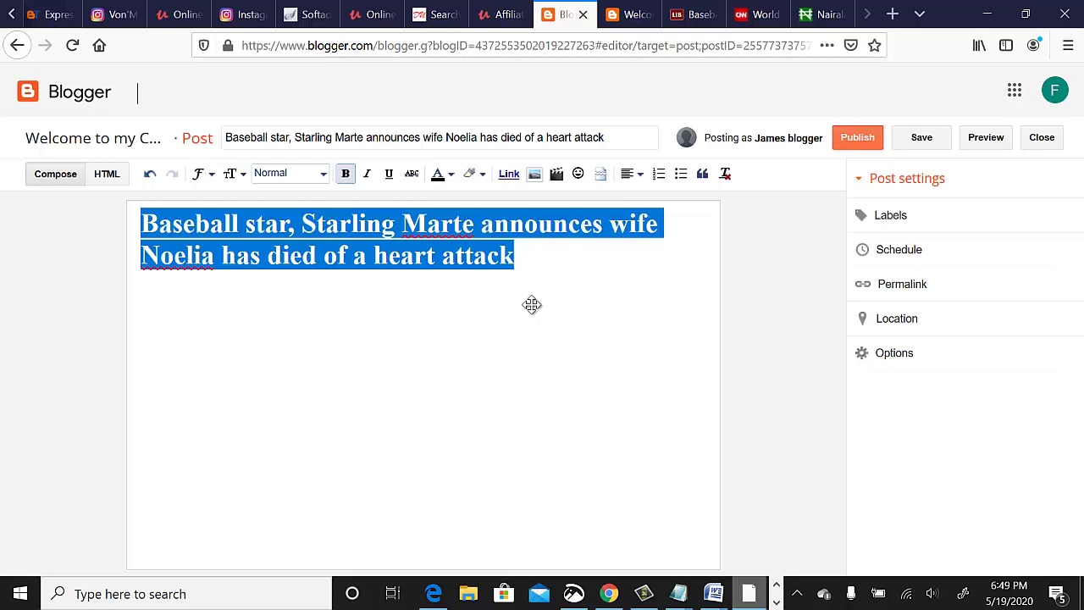
pyautogui.hotkey('ctrl', 'v')
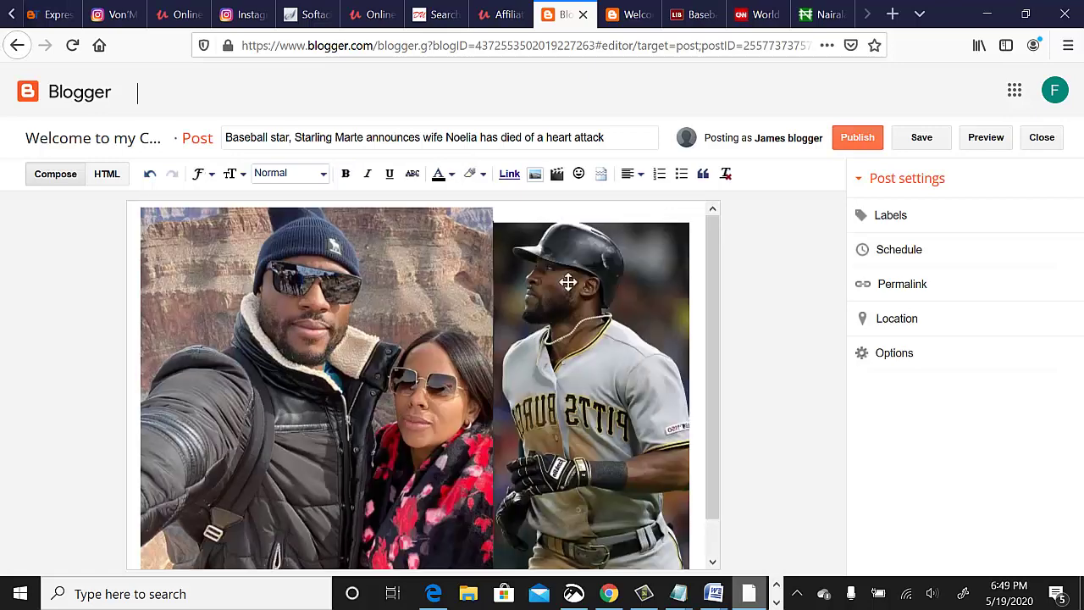
# Step: Copy the two article paragraphs from "MLB Network's" to "announced the death" and paste them into the post body
pyautogui.click(751, 23)
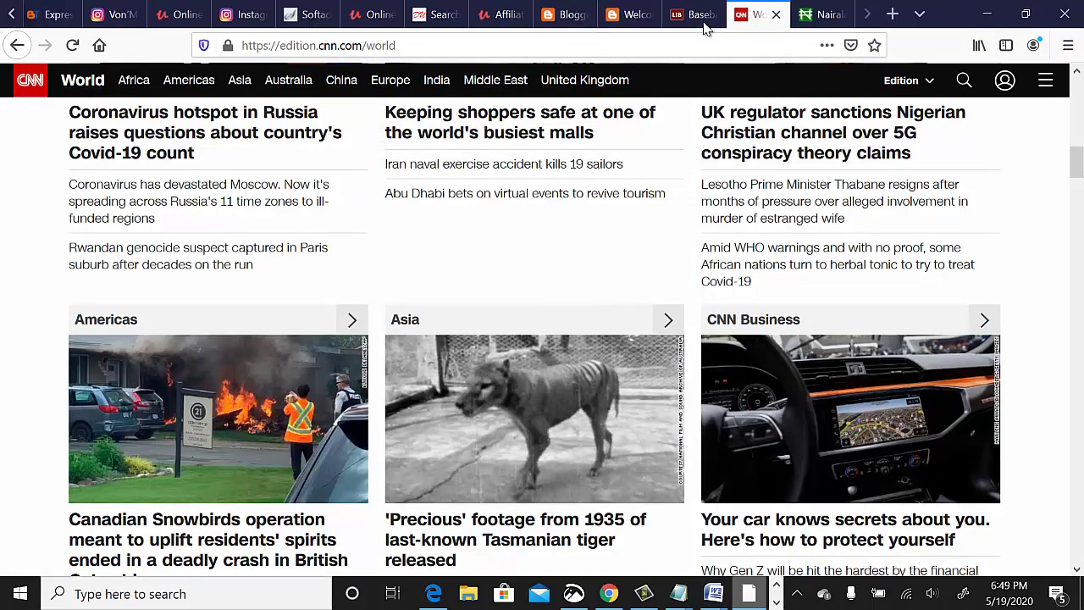
pyautogui.click(691, 22)
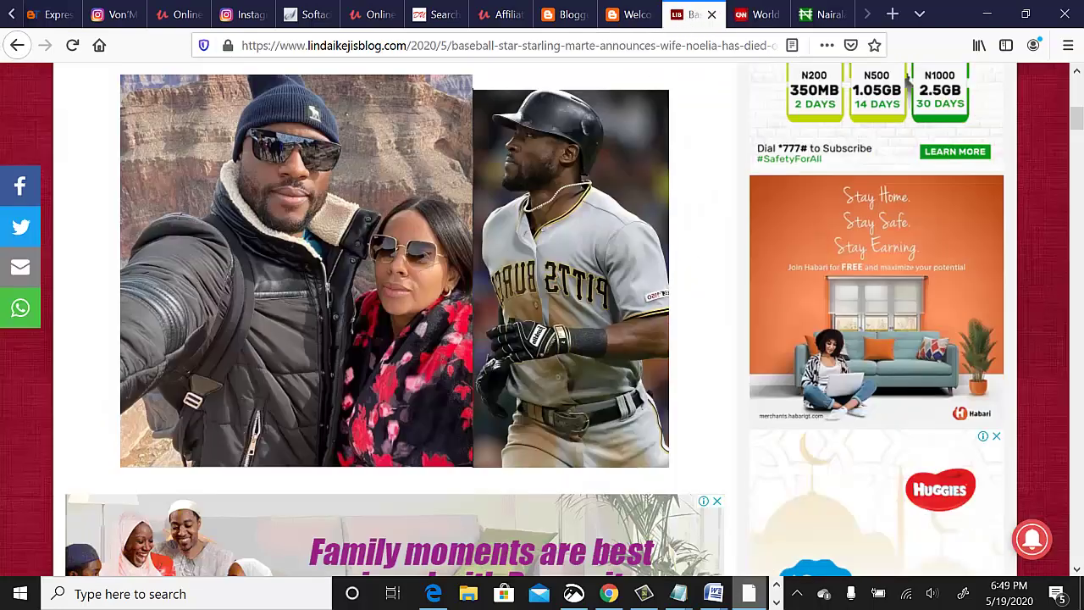
pyautogui.moveTo(1078, 117); pyautogui.dragTo(1078, 207)
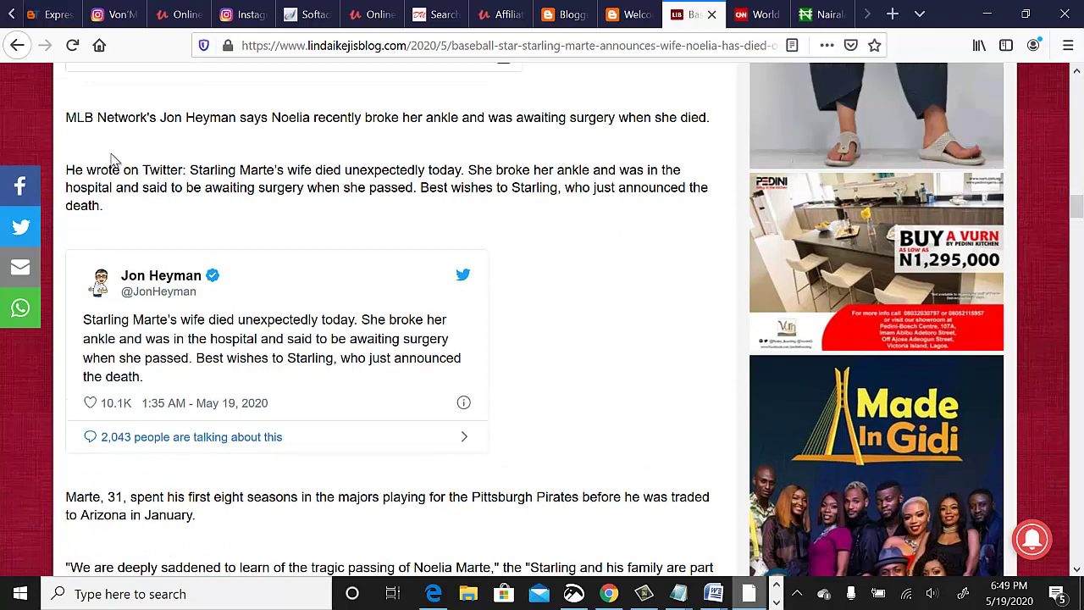
pyautogui.moveTo(66, 117); pyautogui.dragTo(157, 210)
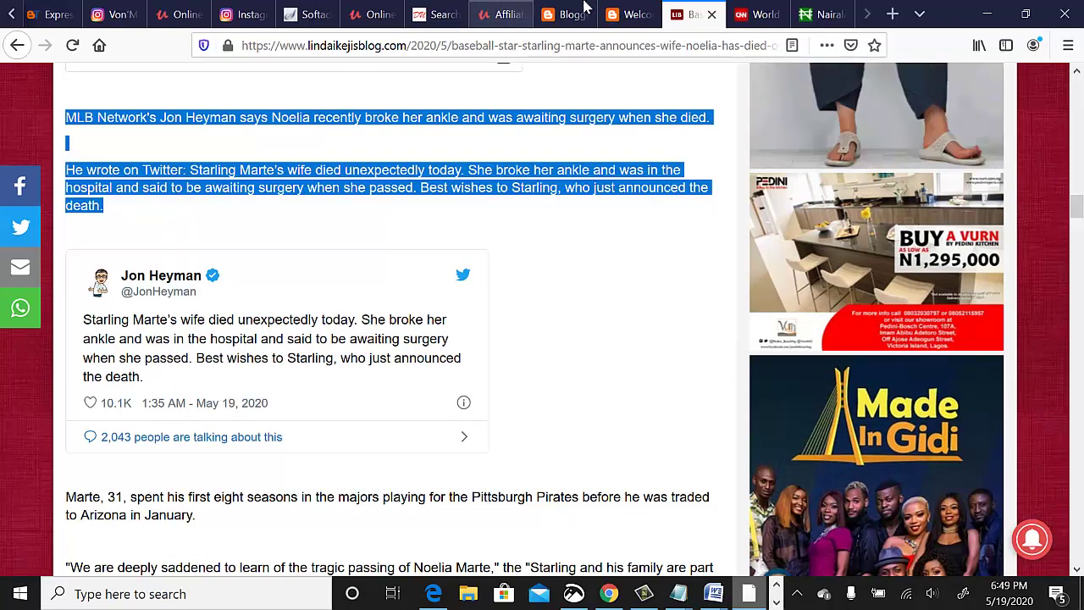
pyautogui.click(561, 15)
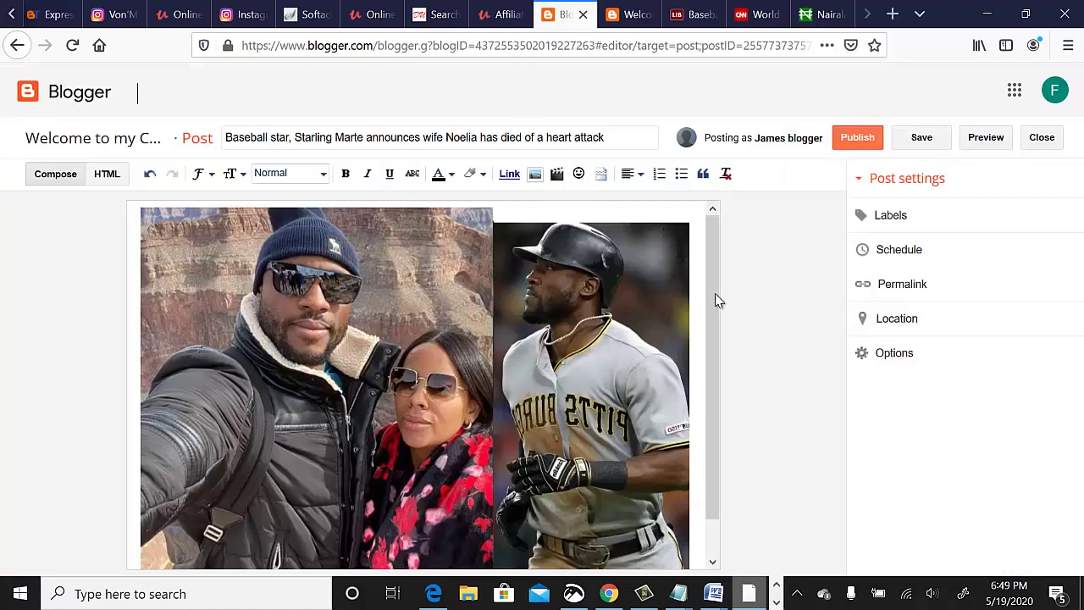
pyautogui.moveTo(715, 301); pyautogui.dragTo(700, 486)
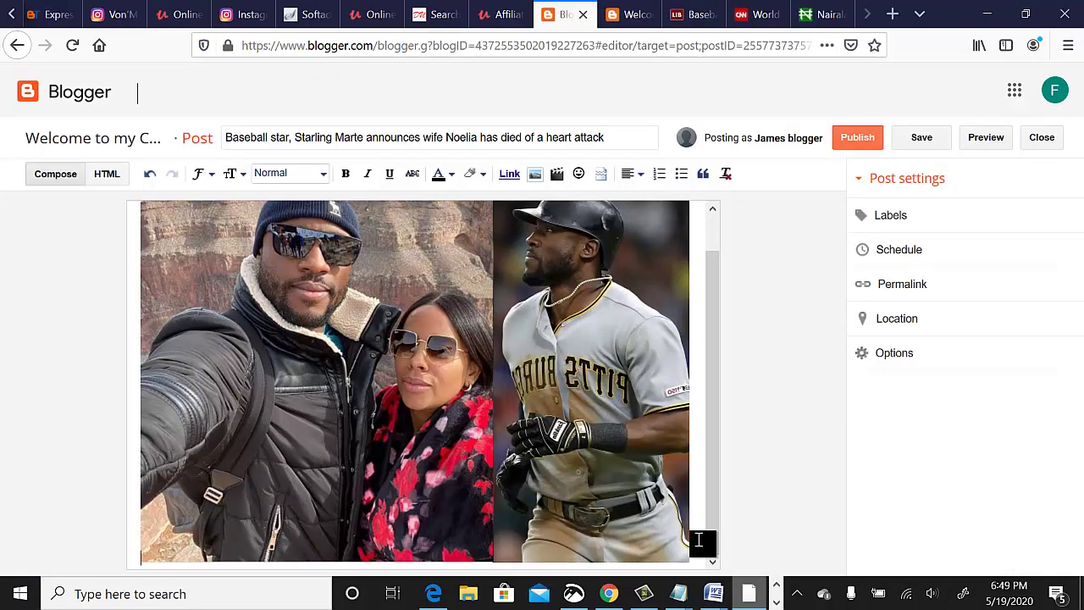
pyautogui.hotkey('ctrl', 'v')
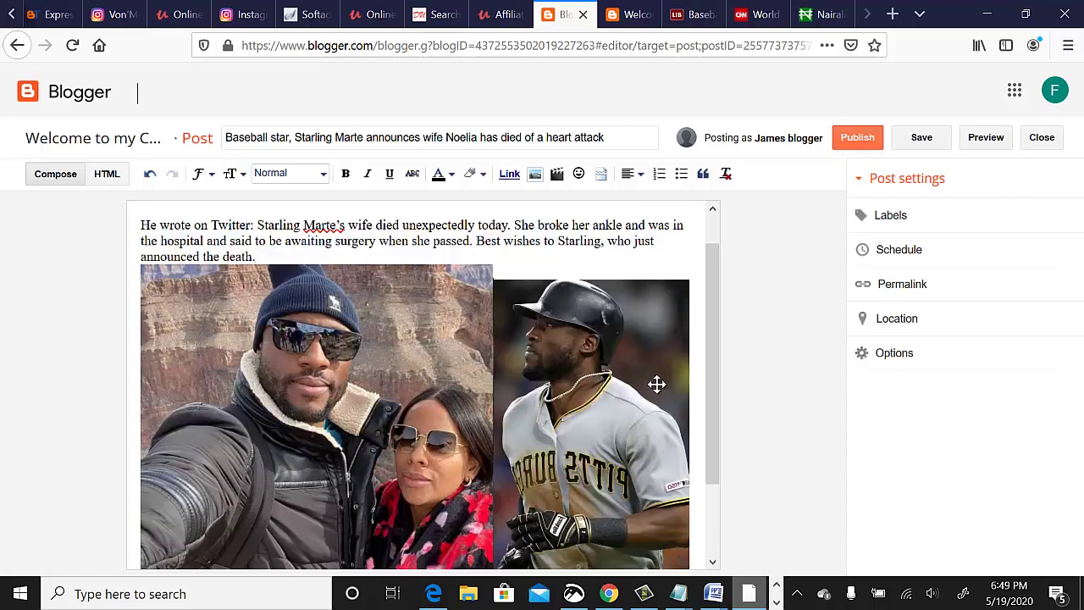
pyautogui.scroll(-1, 324, 254)
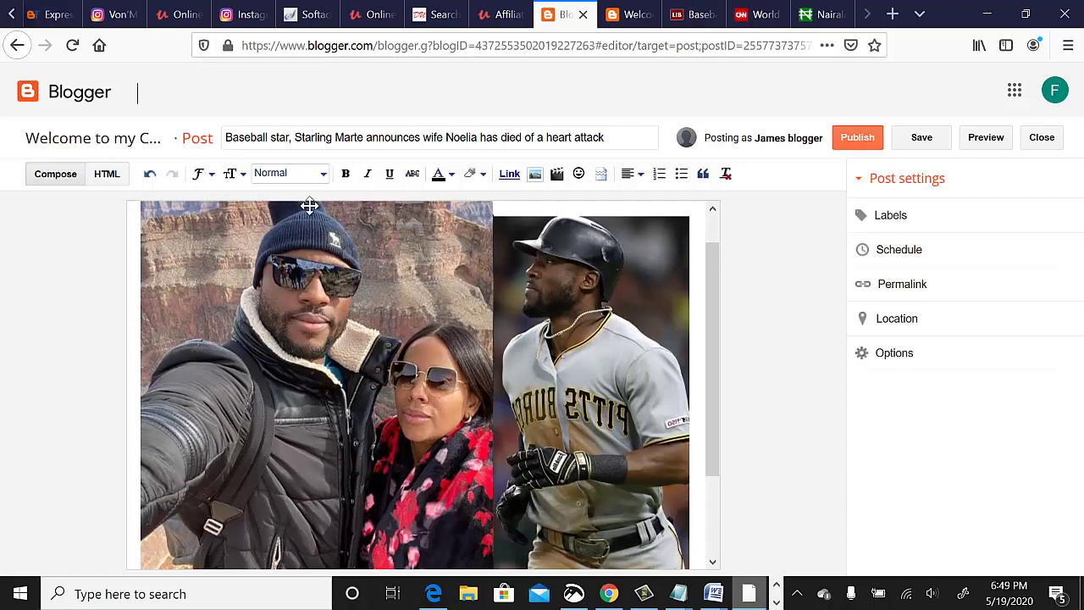
# Step: Resize the post's photo to Large and move it ahead of the first paragraph so the text wraps beside it
pyautogui.click(330, 203)
pyautogui.moveTo(712, 331); pyautogui.dragTo(699, 234)
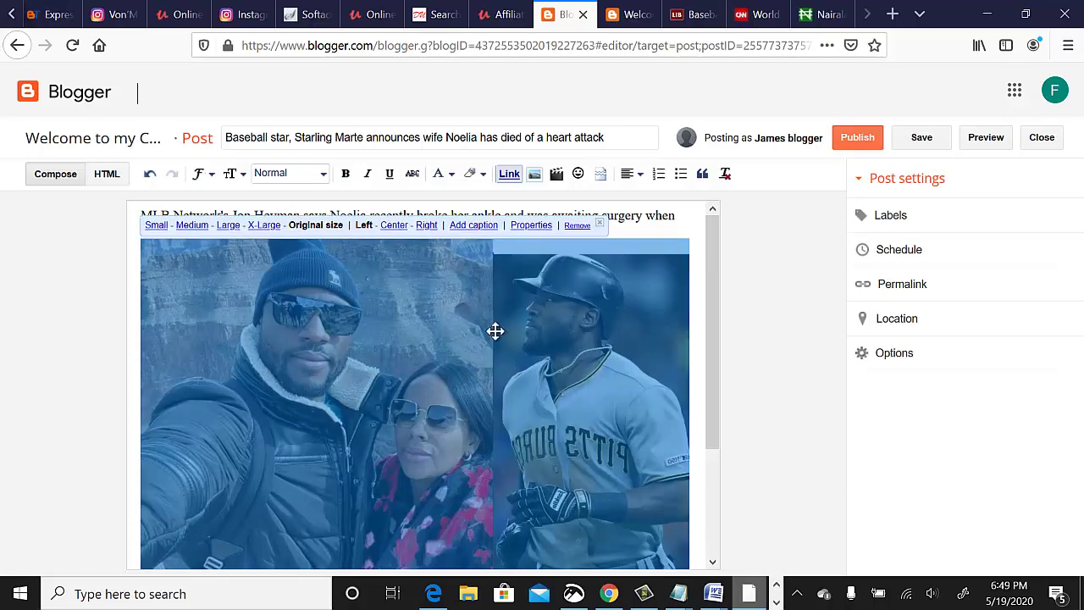
pyautogui.click(225, 225)
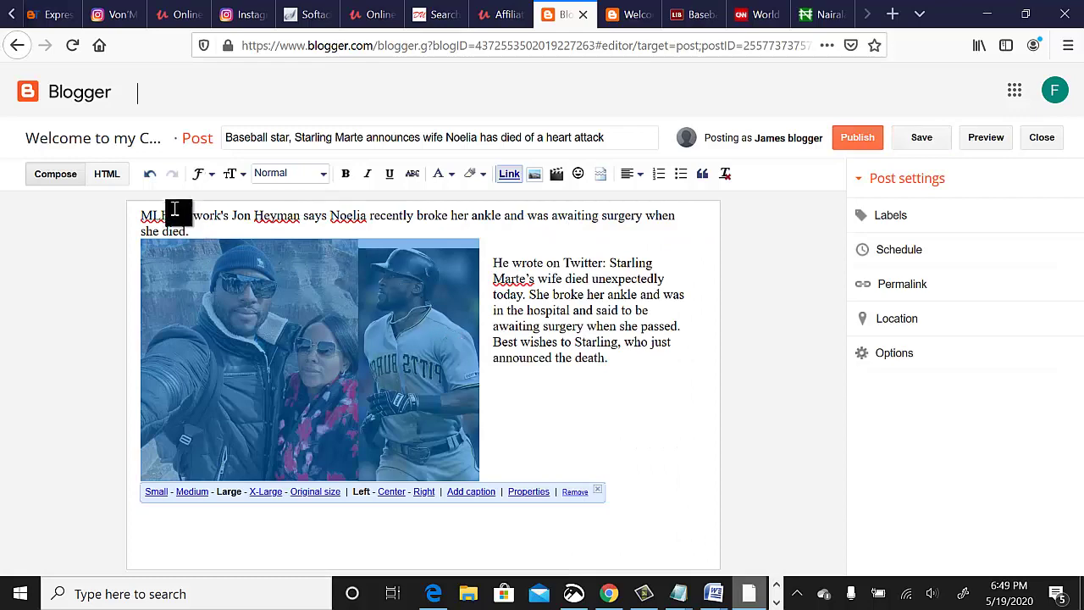
pyautogui.moveTo(193, 249); pyautogui.dragTo(223, 221)
pyautogui.click(567, 364)
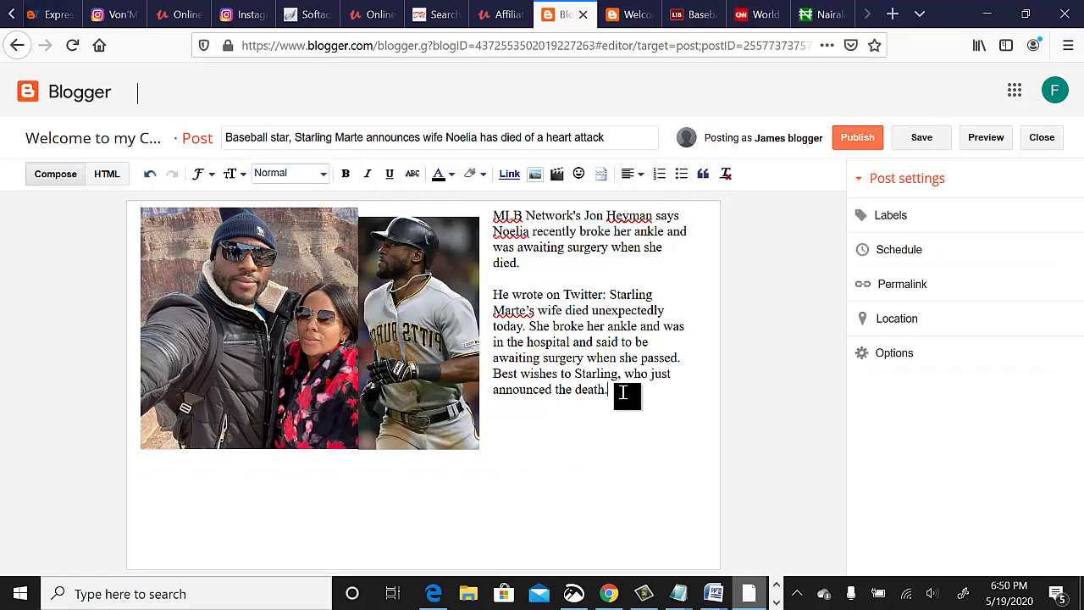
# Step: Check the live blog at coolantblog.blogspot.com and return to the source article on Linda Ikeji's Blog
pyautogui.click(631, 16)
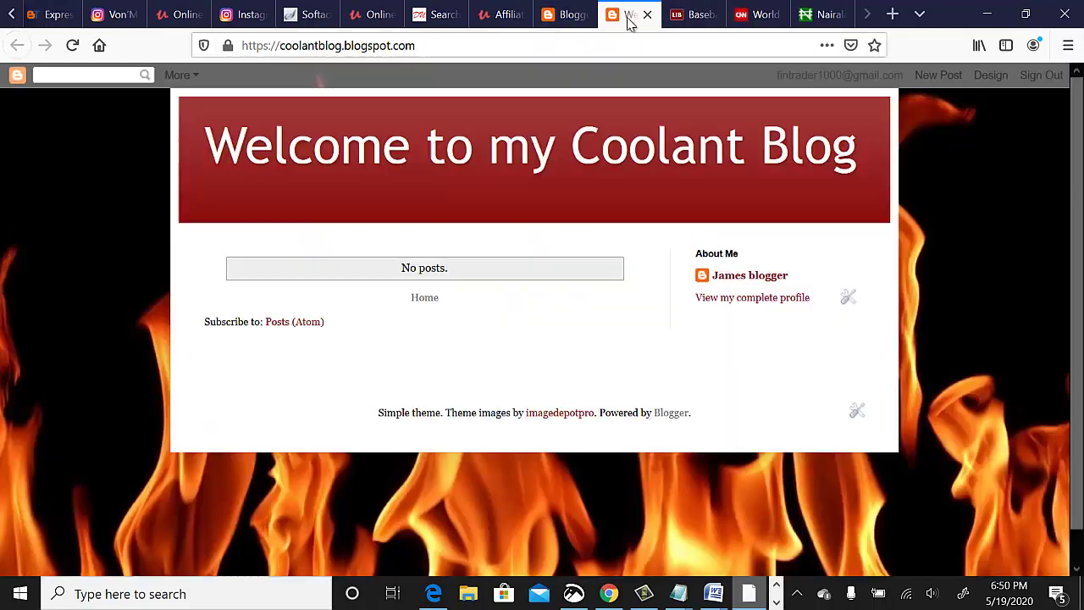
pyautogui.click(696, 15)
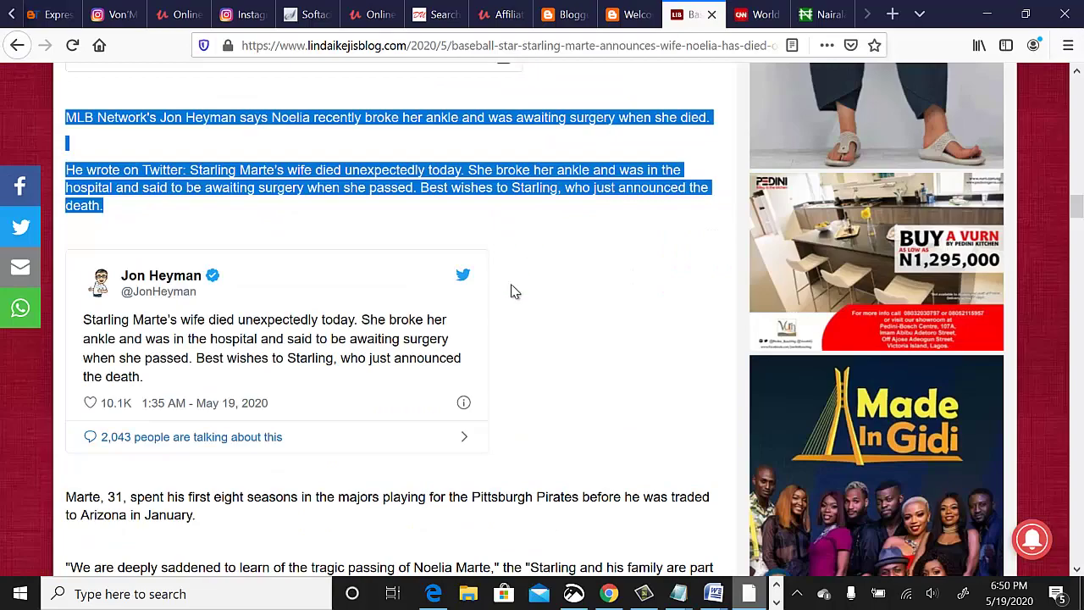